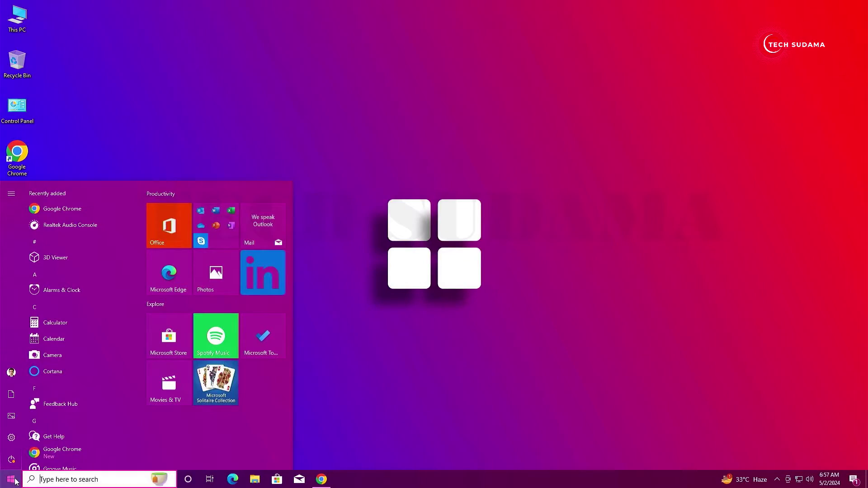
Close the Start menu to reveal the Windows 10 desktop with its Chrome shortcut
click(13, 483)
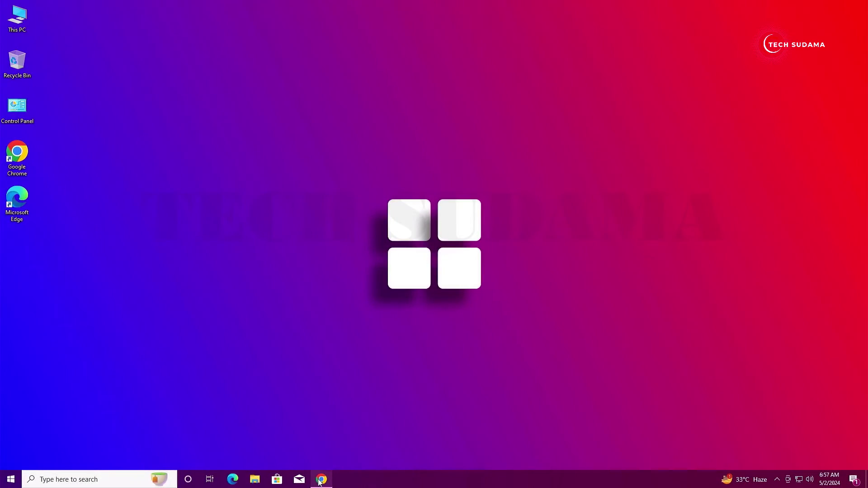
In Chrome, visit the WinRAR download page, the Rufus website and Grub2Win's SourceForge download page
click(320, 480)
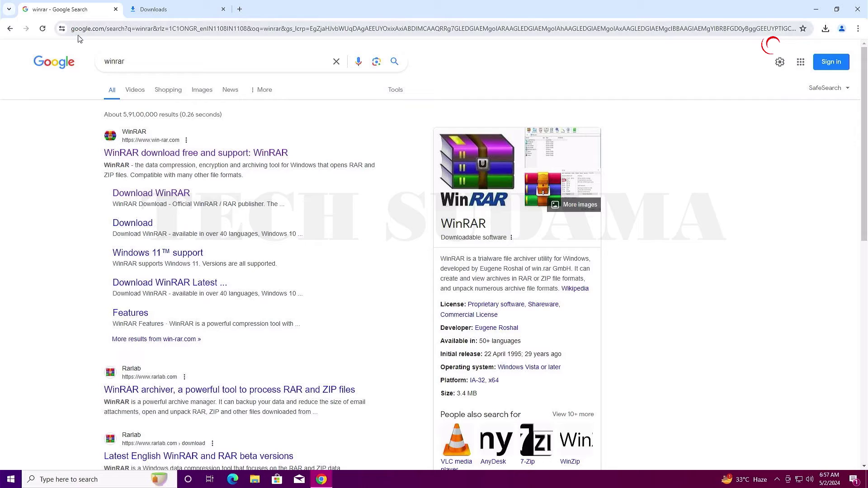
click(148, 154)
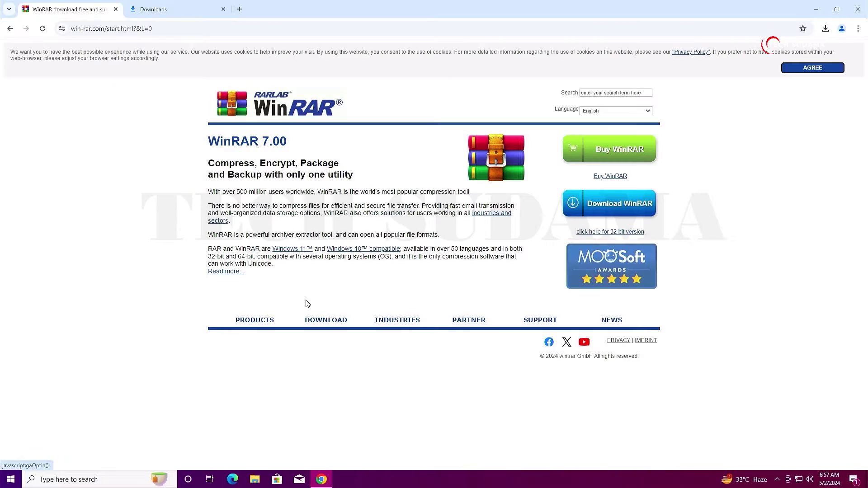
click(319, 319)
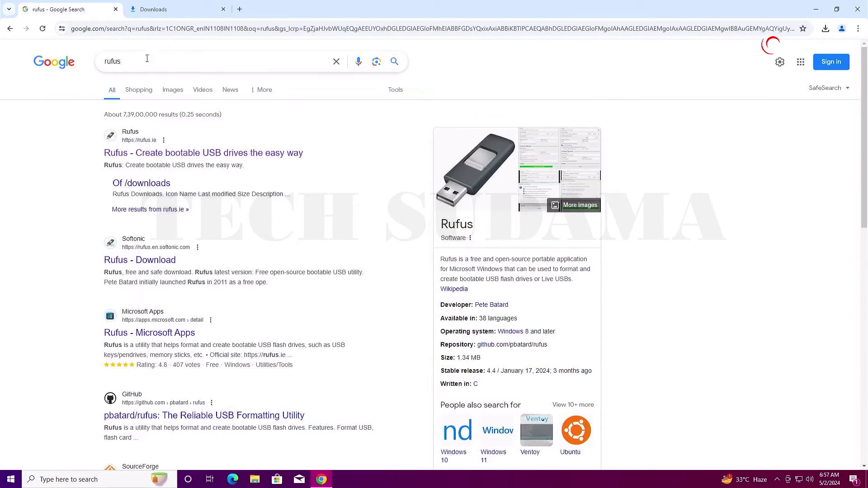
click(162, 154)
scroll(219, 200, down, 4)
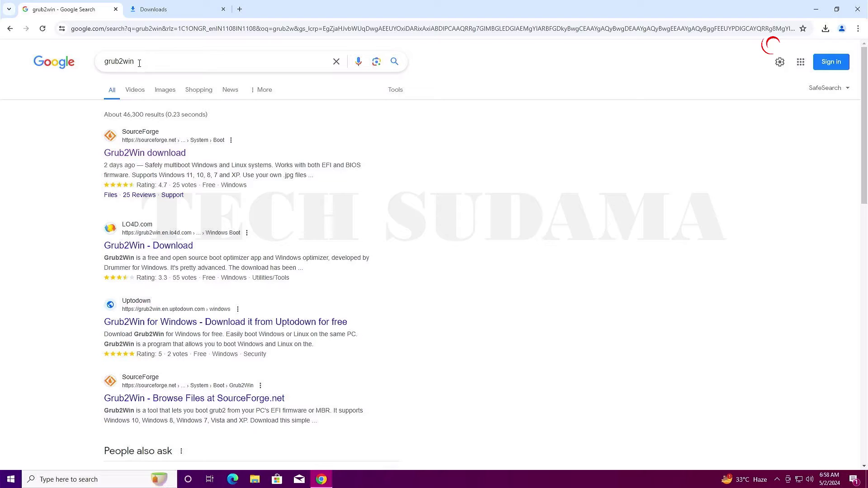
click(143, 154)
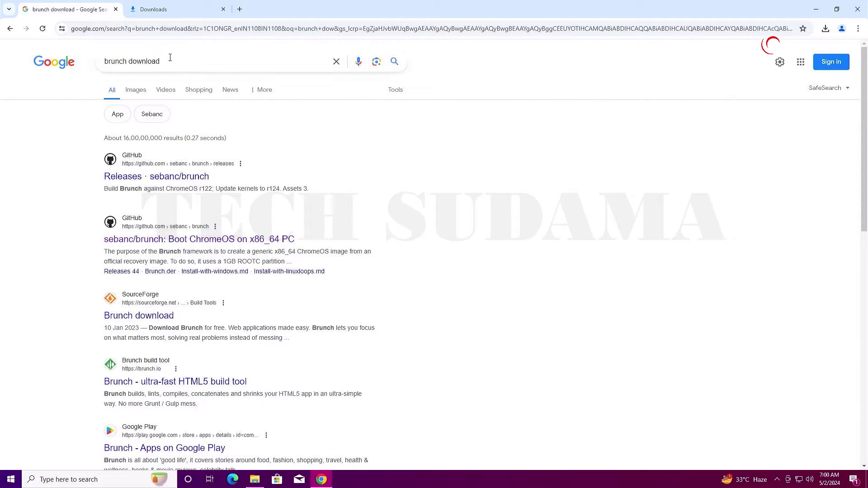
Open the sebanc/brunch GitHub releases page and its latest release, r123 stable 20240419
click(145, 180)
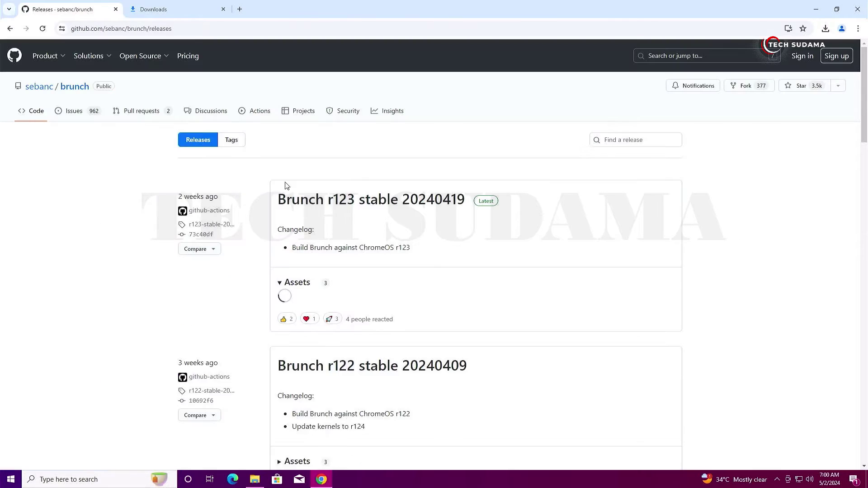
click(487, 202)
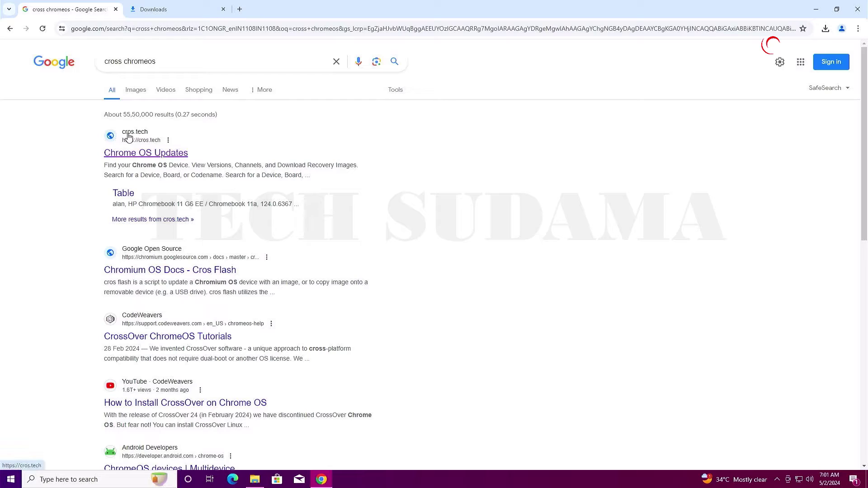
On cros.tech, pick board rammus, open shyvana and expand its recovery images (114–123)
click(145, 154)
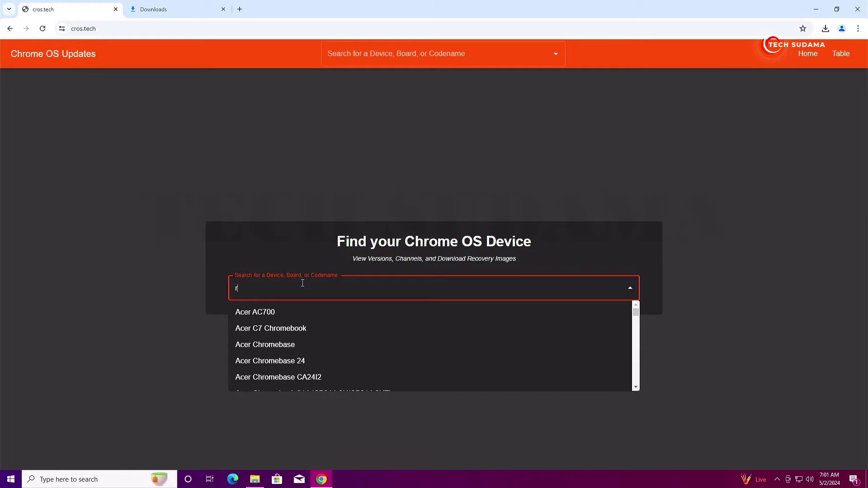
text(am)
click(271, 330)
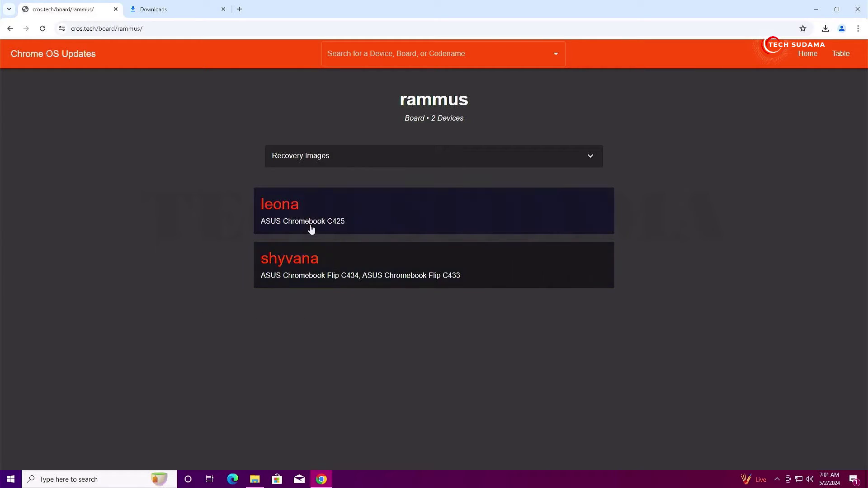
click(296, 263)
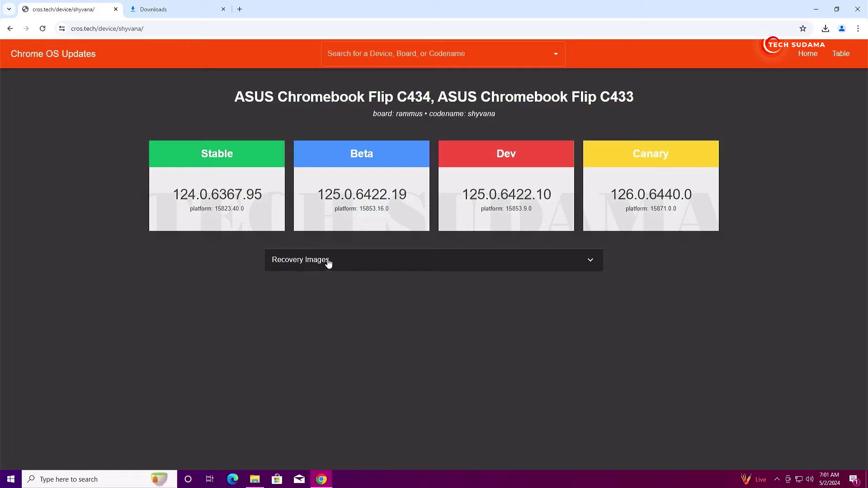
click(328, 262)
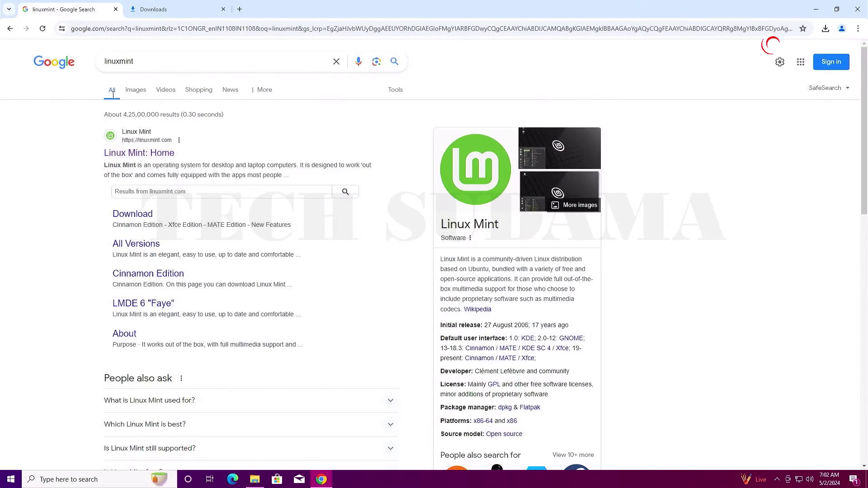
Download Linux Mint 21.3 Cinnamon Edition from the Linux Mint site via a mirror
click(133, 155)
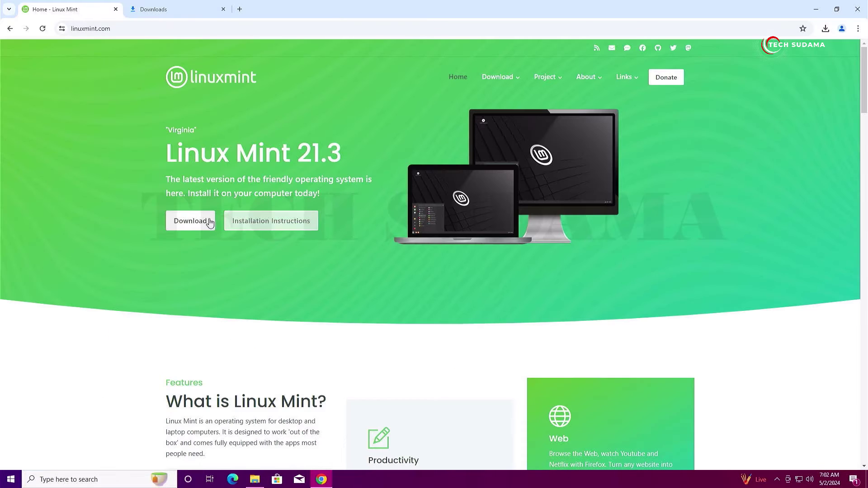
click(198, 222)
scroll(449, 260, down, 2)
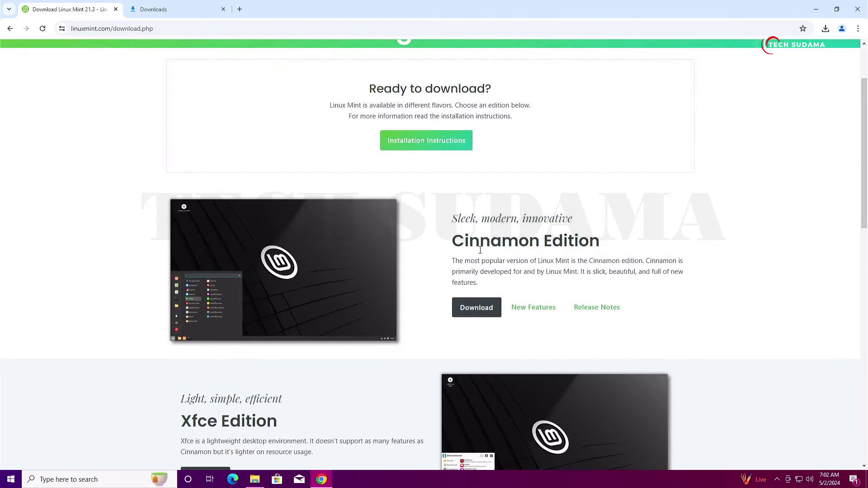
click(475, 310)
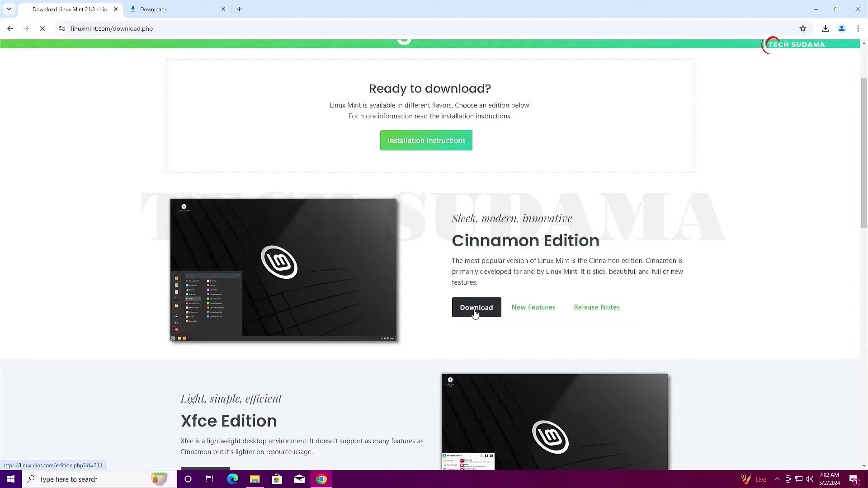
scroll(448, 302, down, 2)
scroll(448, 302, down, 5)
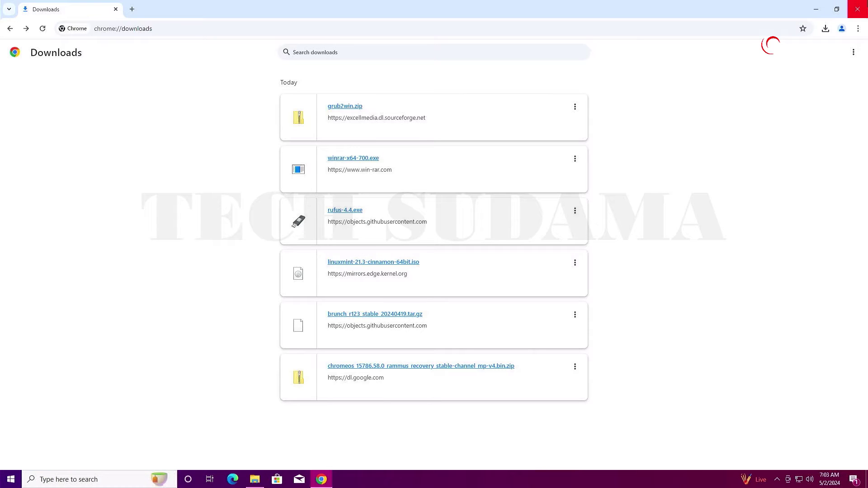
Close Chrome and create a new desktop folder named ChromeOS
click(858, 9)
click(472, 287)
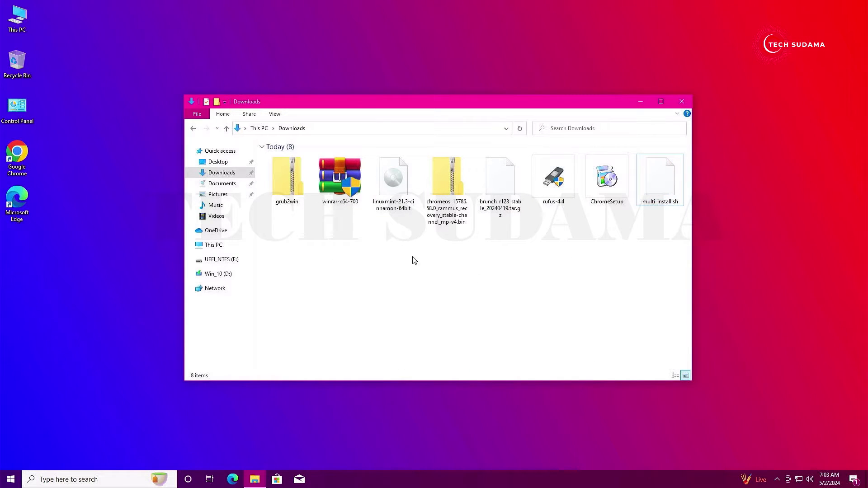
click(340, 180)
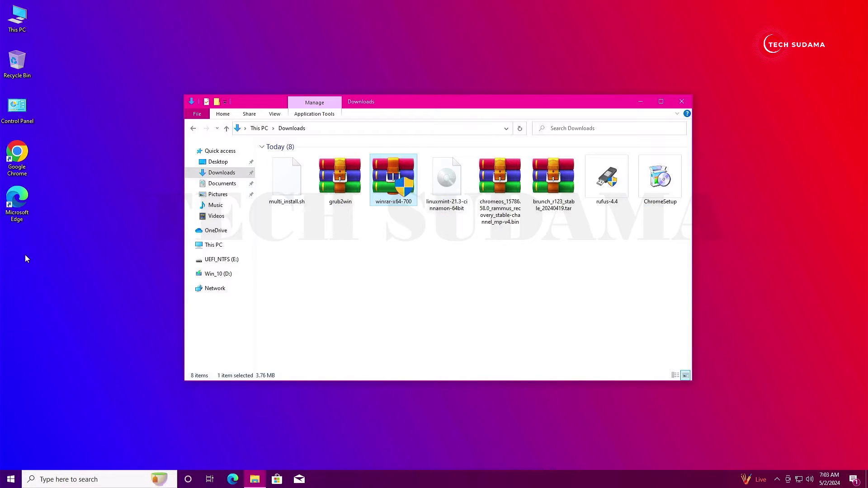
right_click(25, 255)
mouse_move(50, 317)
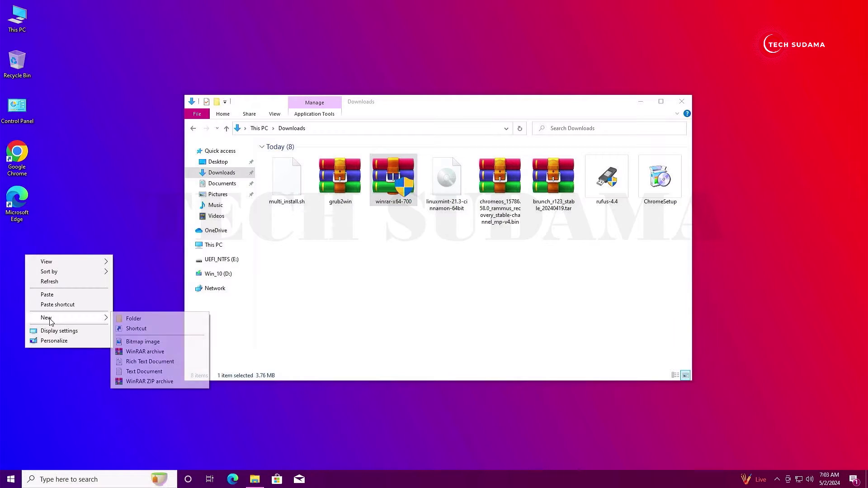
click(132, 319)
text(ChromeOS)
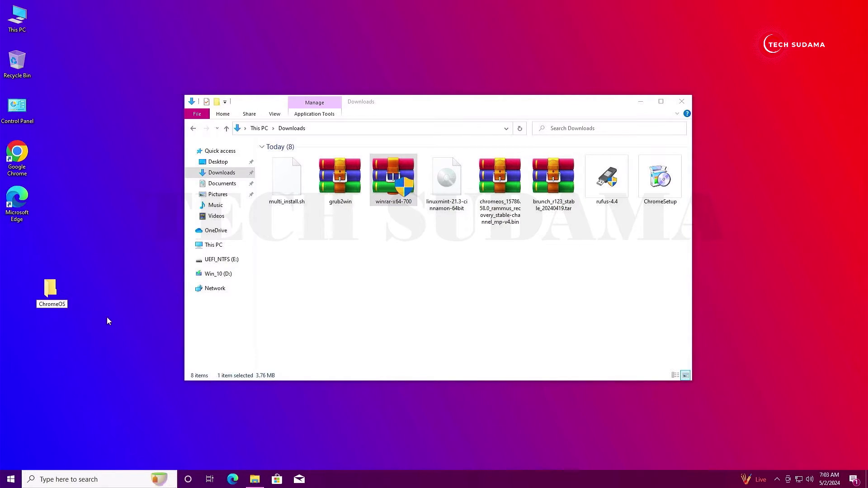
click(63, 321)
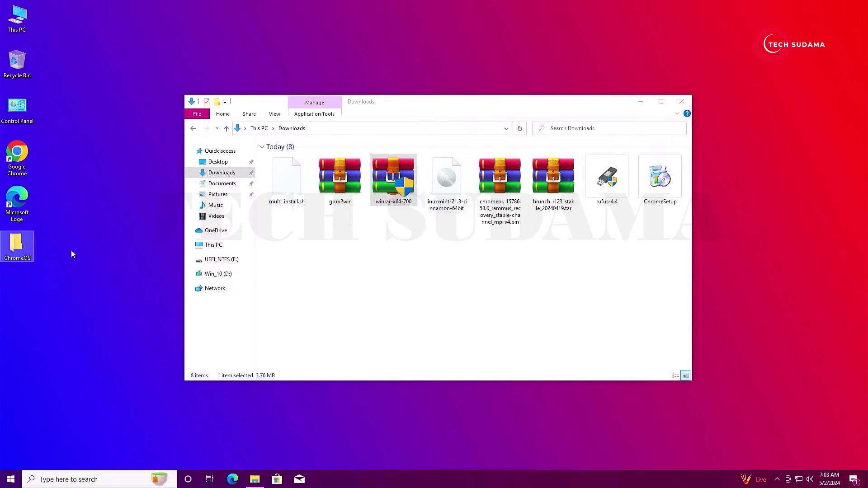
Move multi_install.sh into the ChromeOS folder and extract the grub2win archive in Downloads
click(290, 184)
drag(290, 184, 23, 255)
click(289, 180)
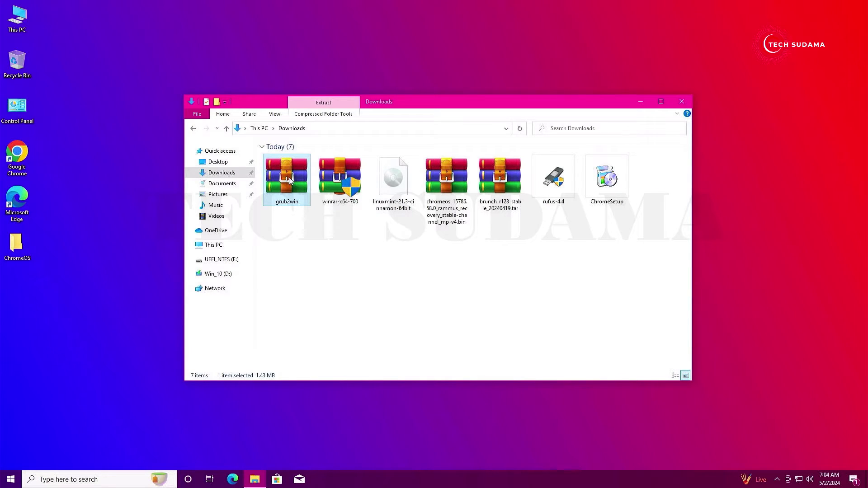
right_click(289, 178)
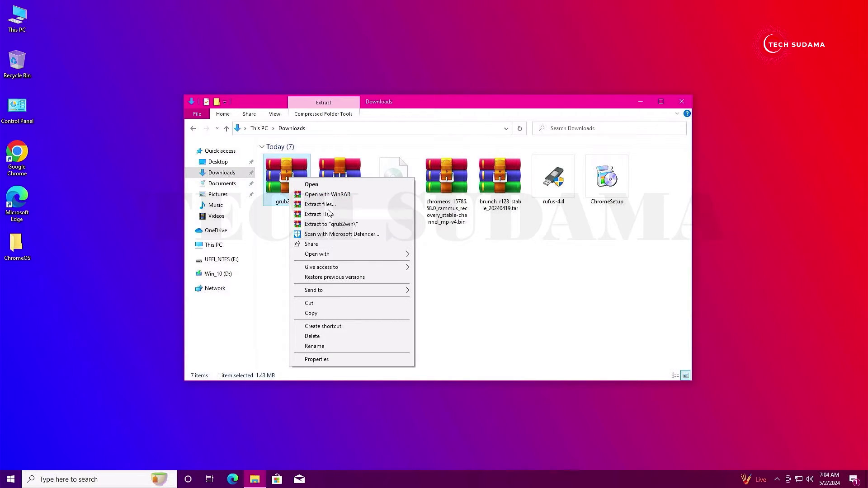
click(319, 215)
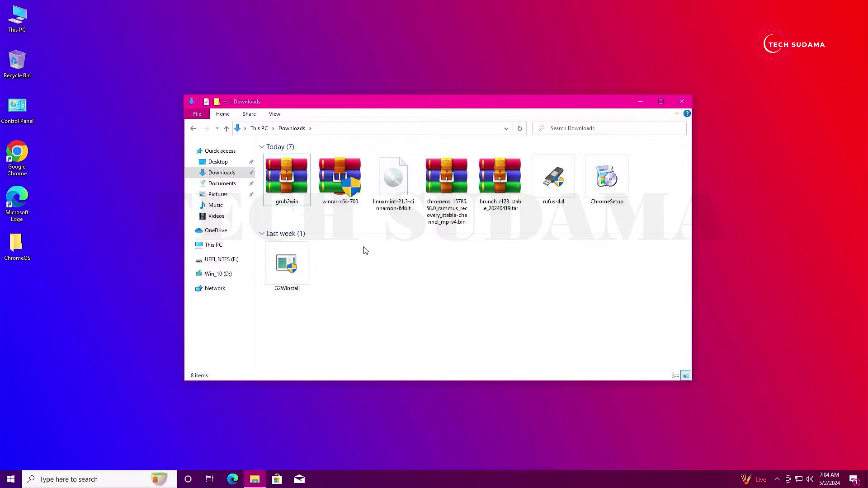
Open the ChromeOS recovery image archive in WinRAR
click(441, 178)
right_click(440, 179)
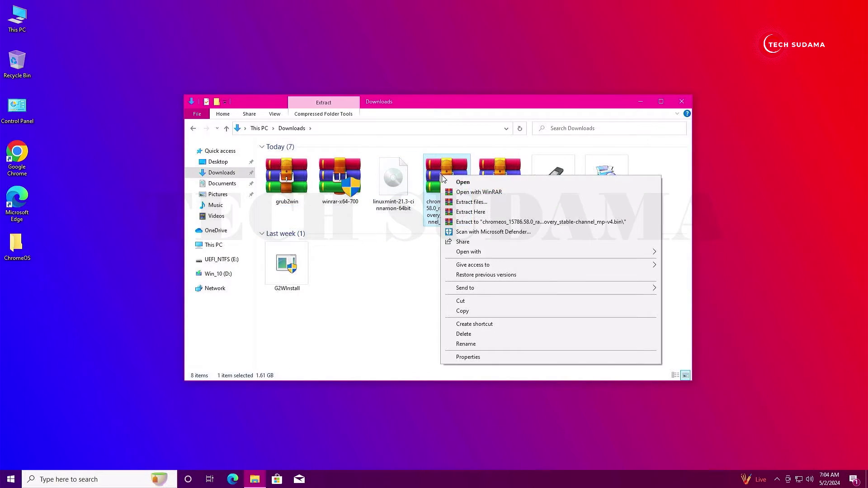
click(457, 182)
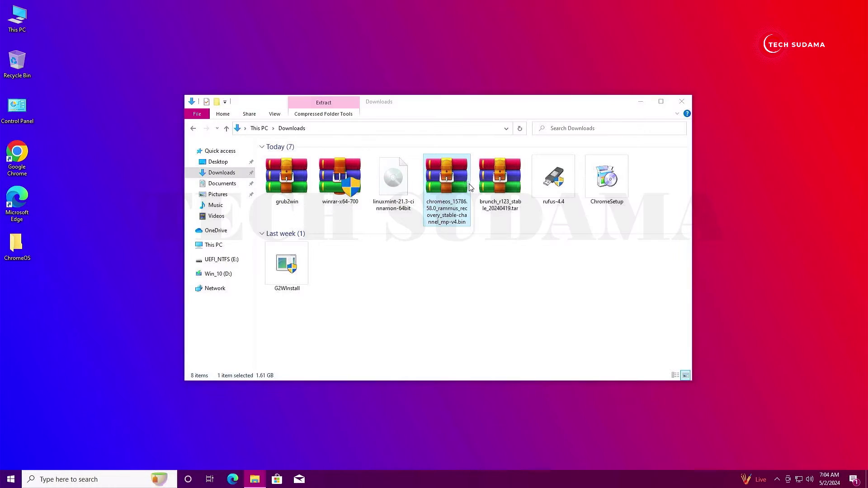
Extract the ChromeOS recovery archive into Desktop\ChromeOS
click(602, 98)
drag(156, 35, 263, 48)
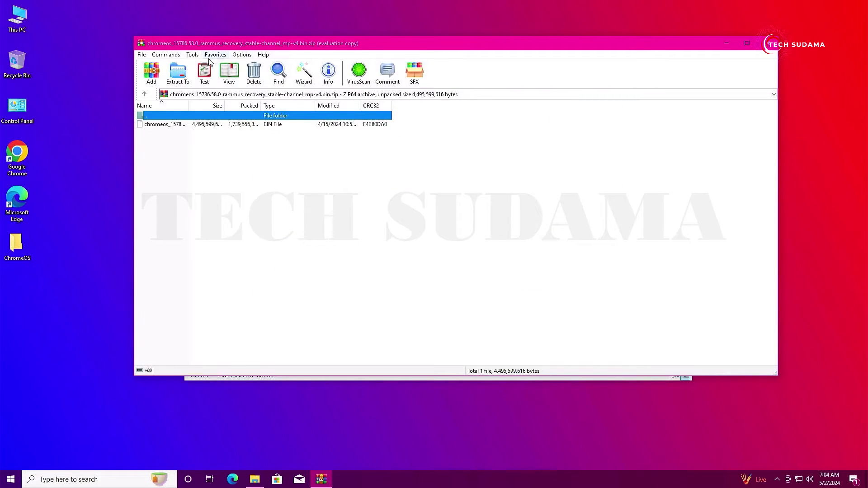
click(177, 74)
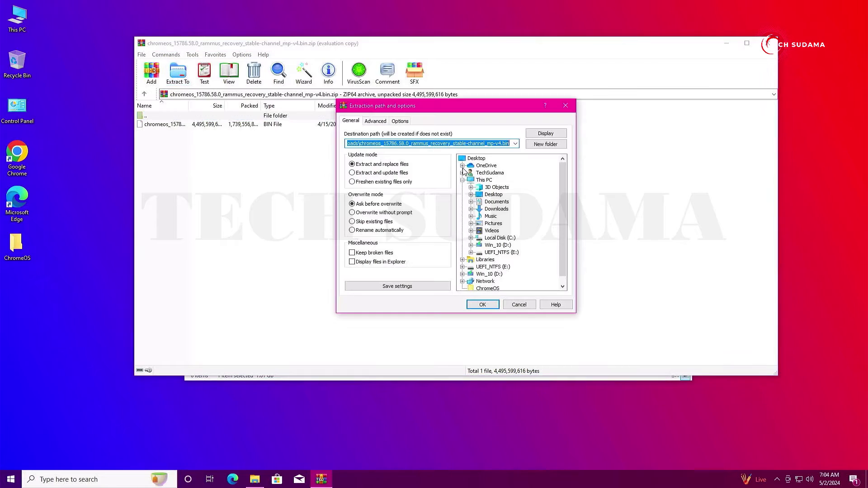
double_click(488, 195)
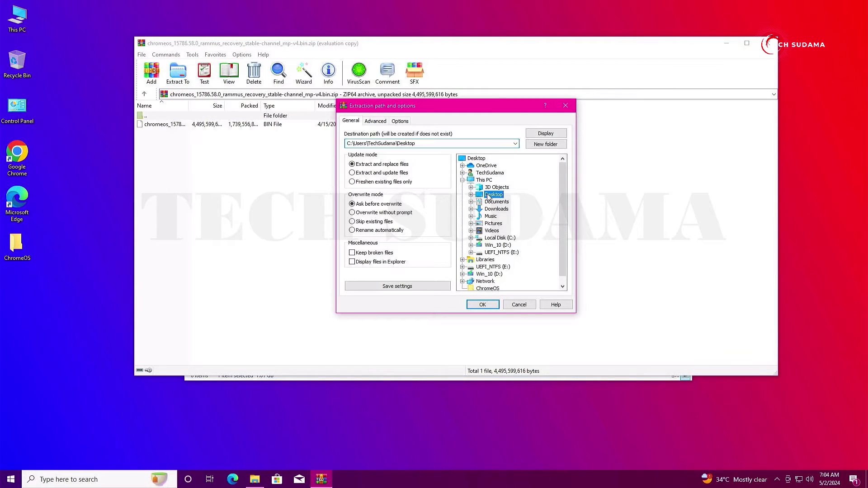
click(504, 203)
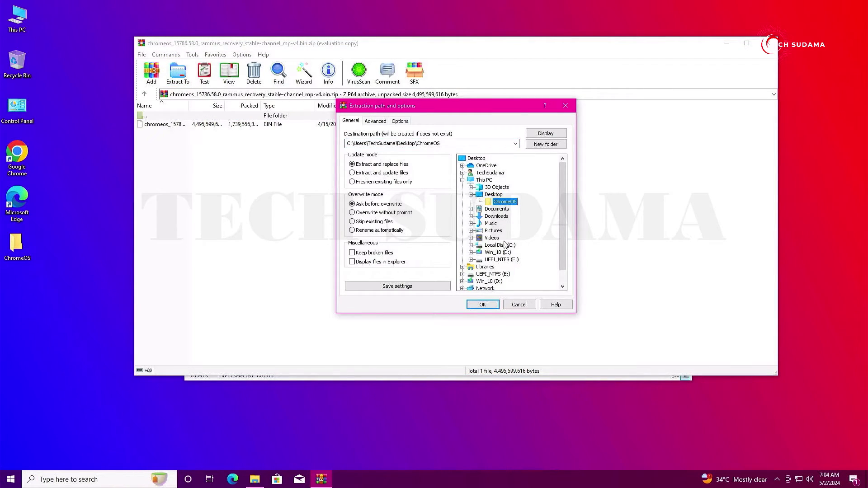
click(483, 304)
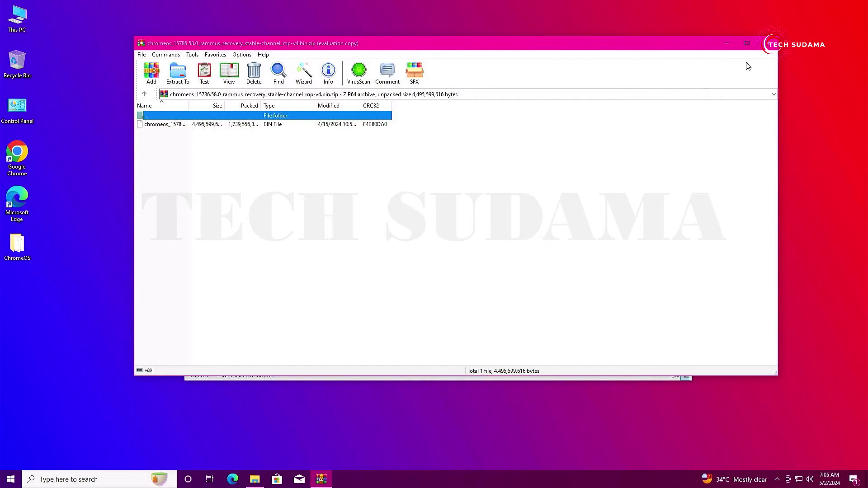
click(764, 43)
Open the Brunch archive in WinRAR and extract it into the ChromeOS folder
right_click(500, 177)
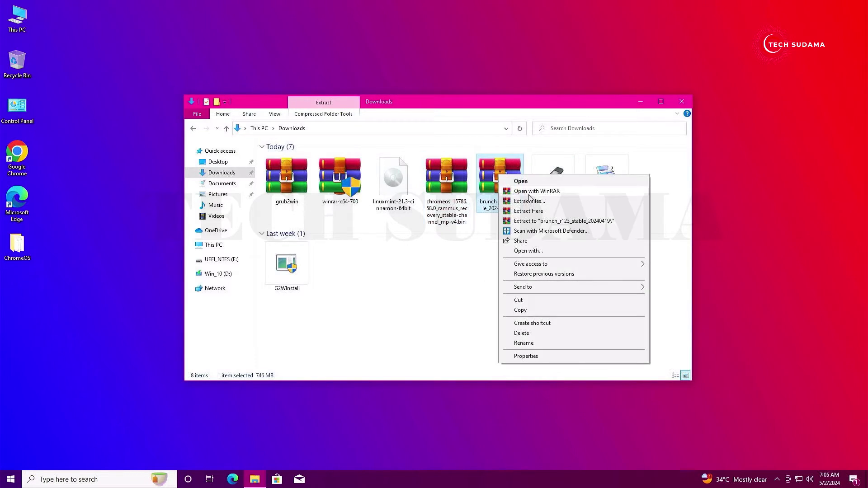
click(530, 188)
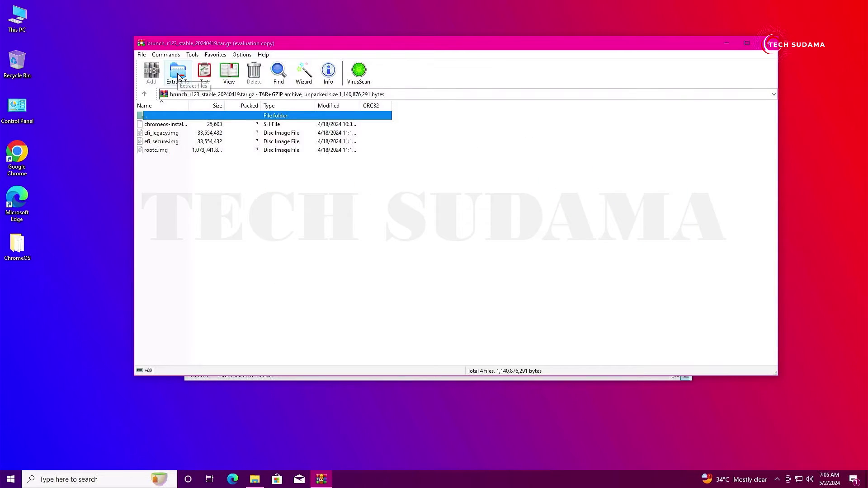
click(177, 76)
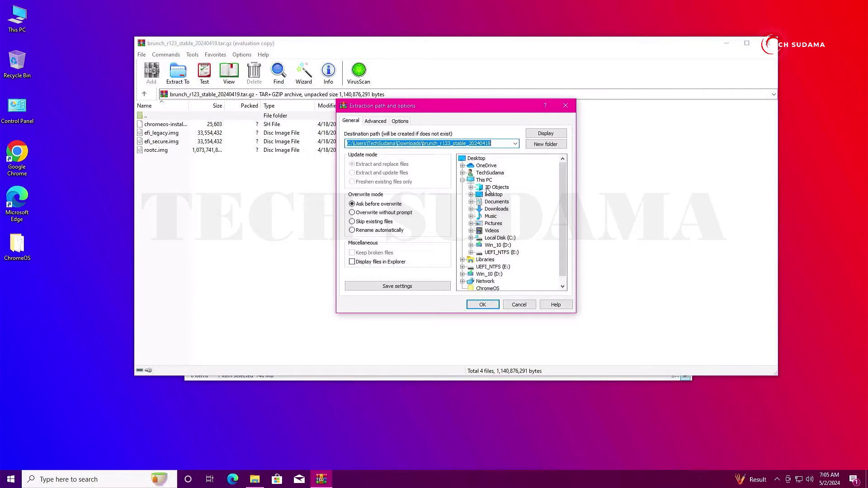
click(490, 289)
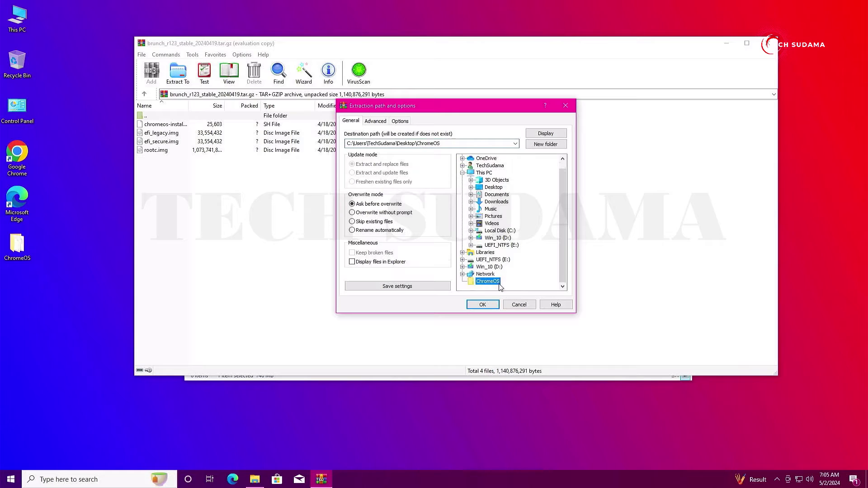
click(482, 305)
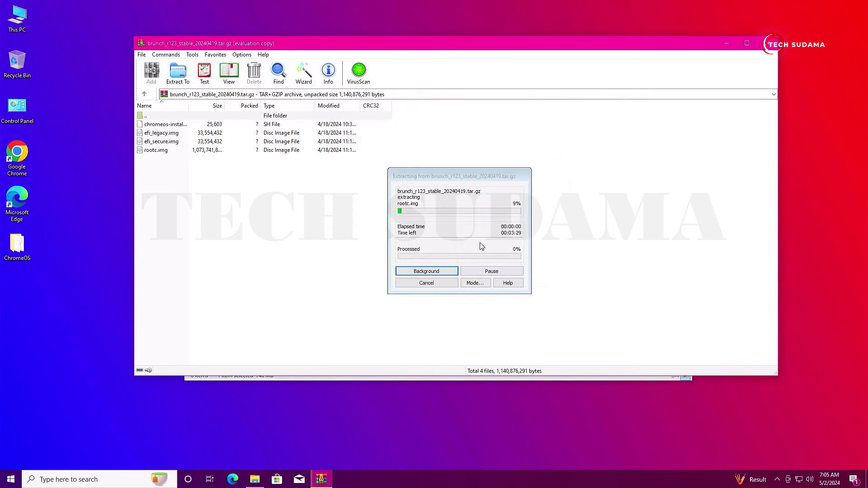
Move G2WInstall from Downloads to the desktop and launch rufus-4.4
click(769, 43)
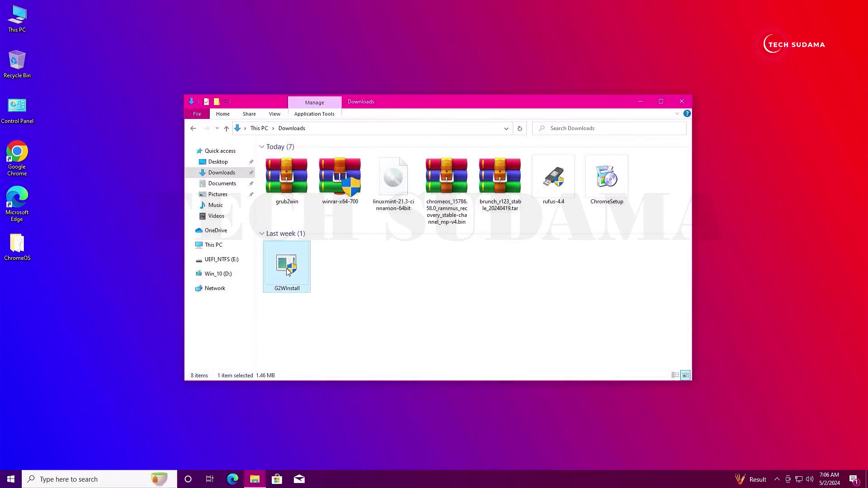
drag(285, 267, 17, 248)
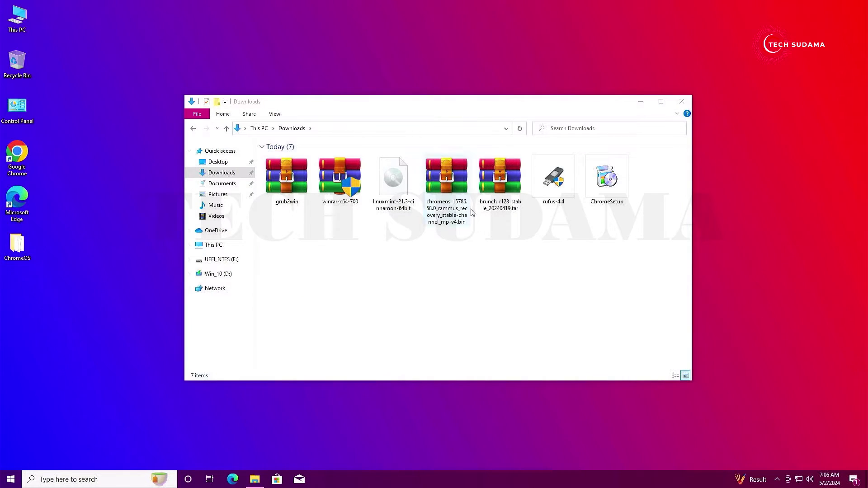
click(552, 180)
double_click(551, 180)
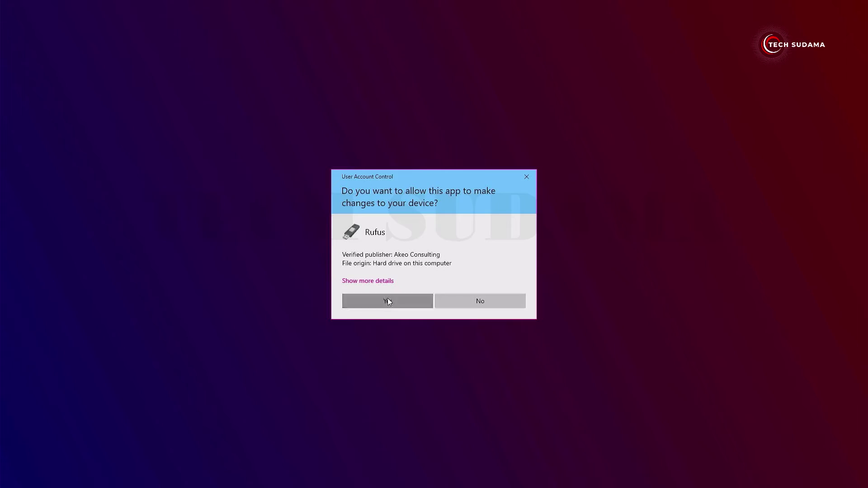
click(387, 297)
click(466, 248)
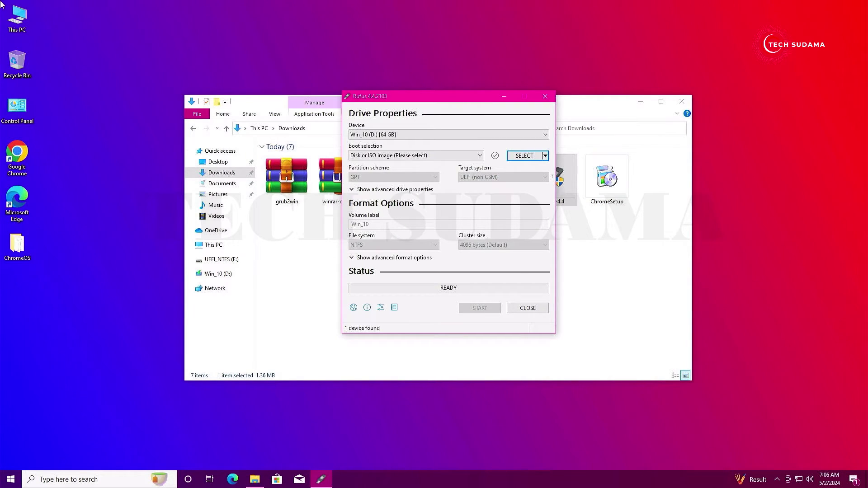
Write linuxmint-21.3-cinnamon-64bit.iso to the 64 GB drive using GPT, ISOHybrid mode
click(525, 156)
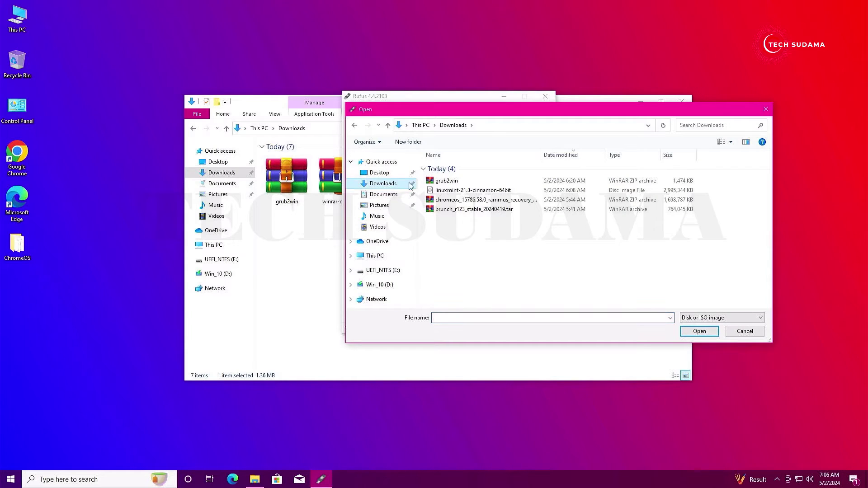
click(453, 195)
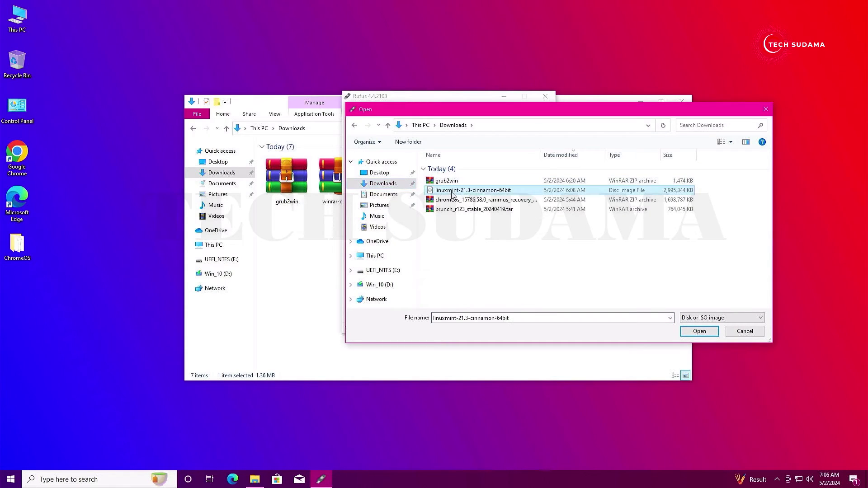
click(699, 332)
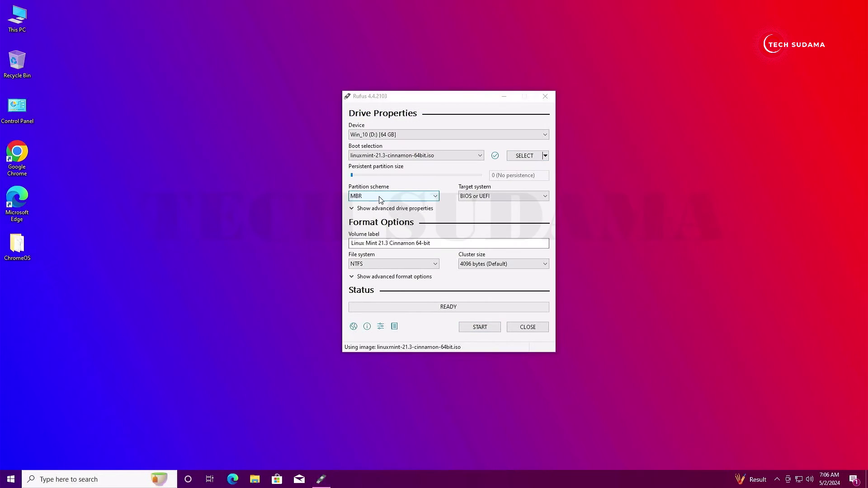
click(378, 197)
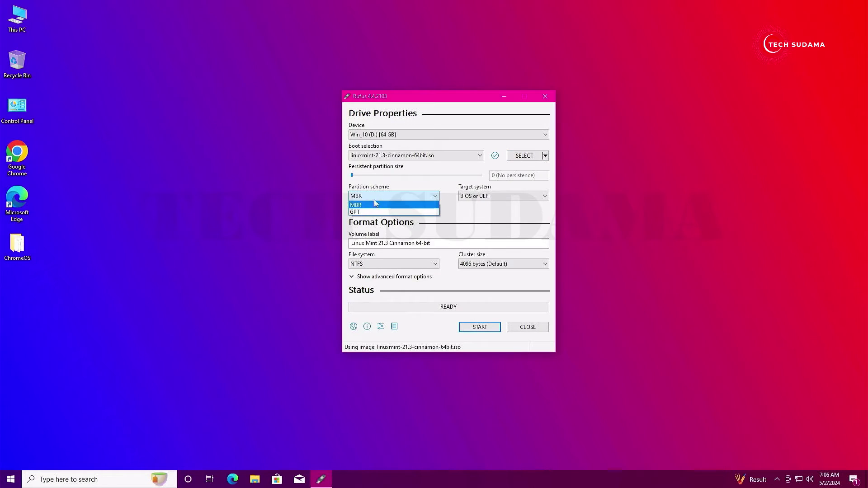
click(364, 212)
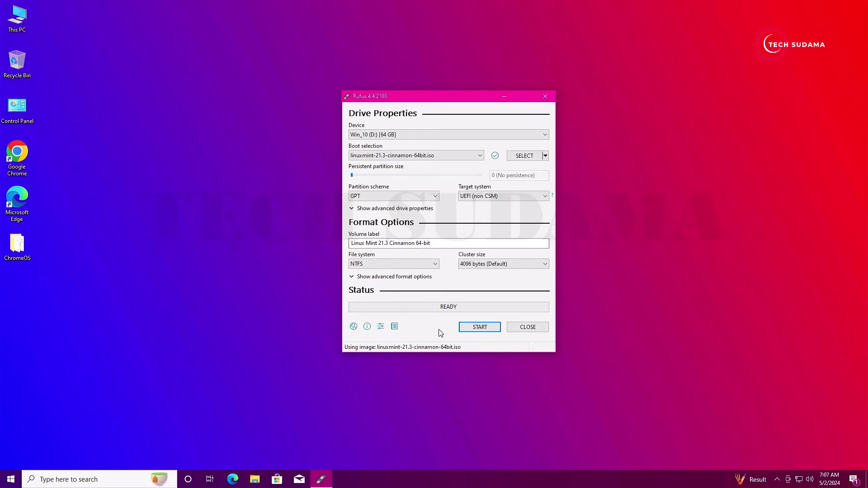
click(468, 328)
click(501, 284)
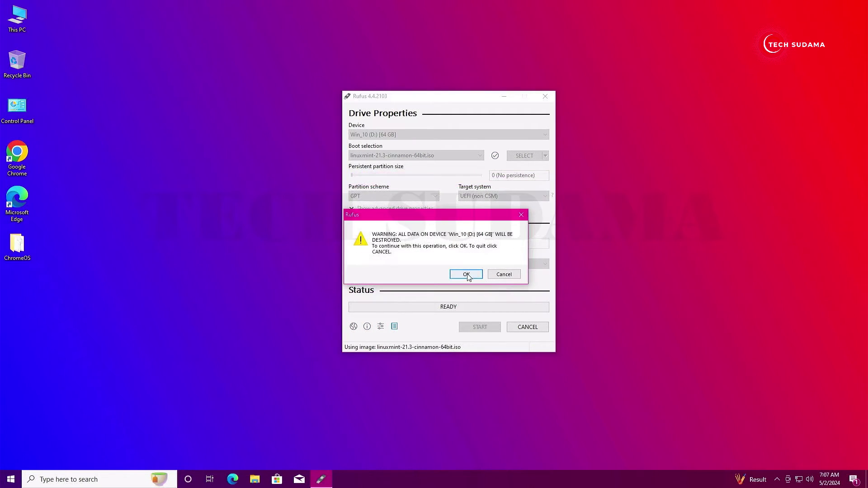
click(494, 274)
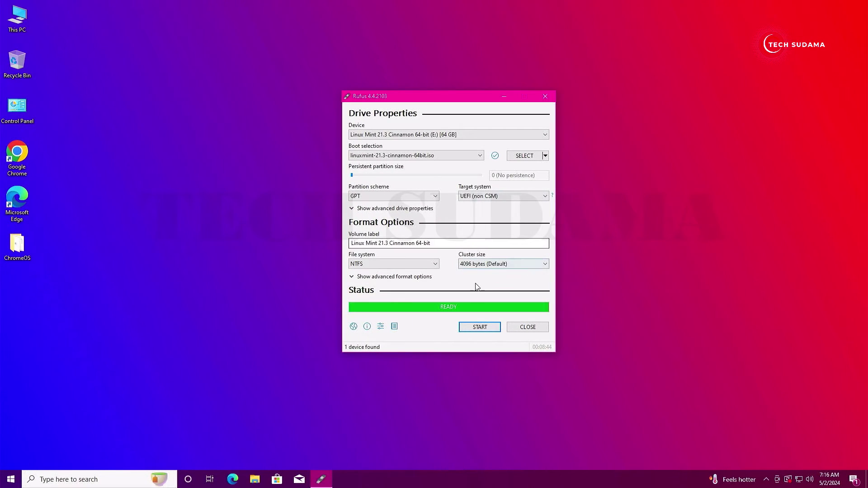
Close Rufus, then rename the recovery .bin in the ChromeOS folder to rammus_recovery.bin
click(520, 328)
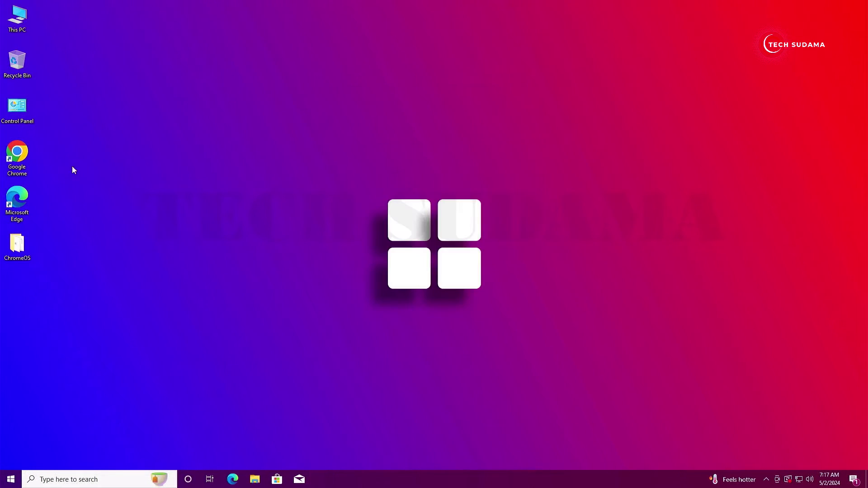
double_click(18, 245)
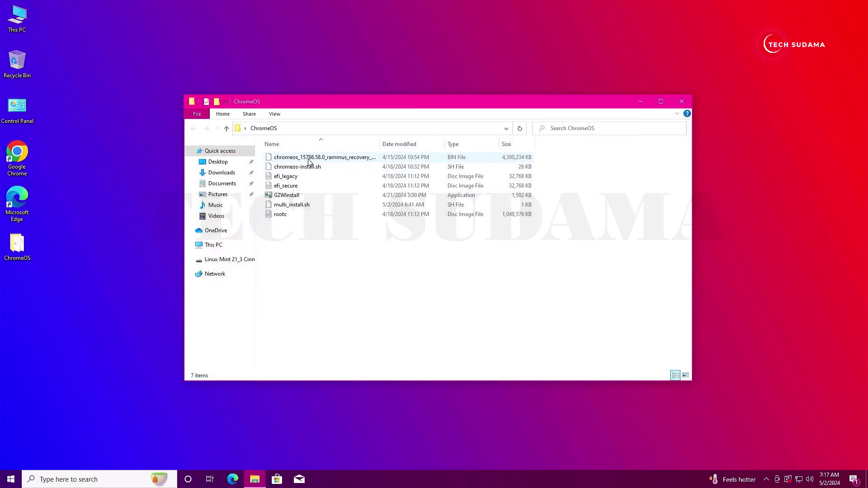
right_click(314, 158)
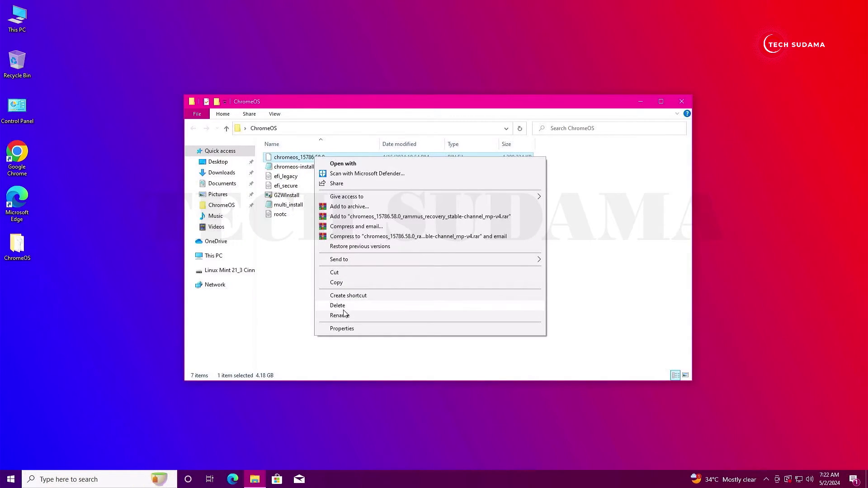
click(339, 315)
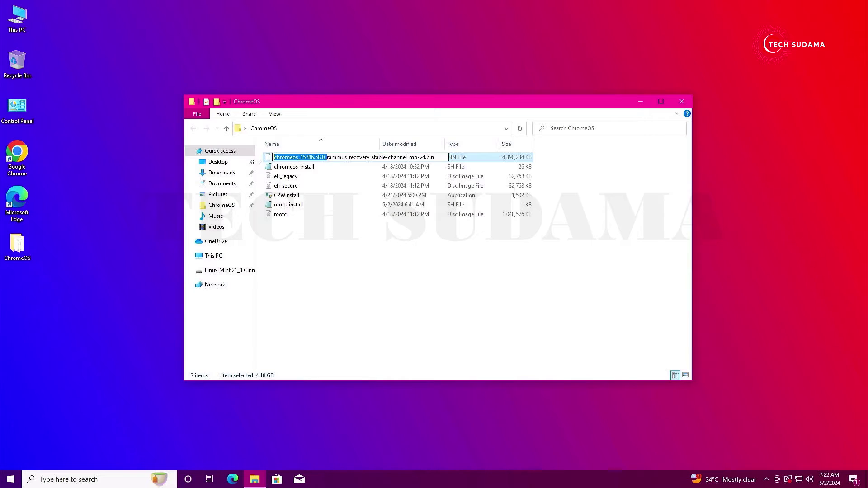
key(Delete)
key(ctrl+a)
key(BackSpace)
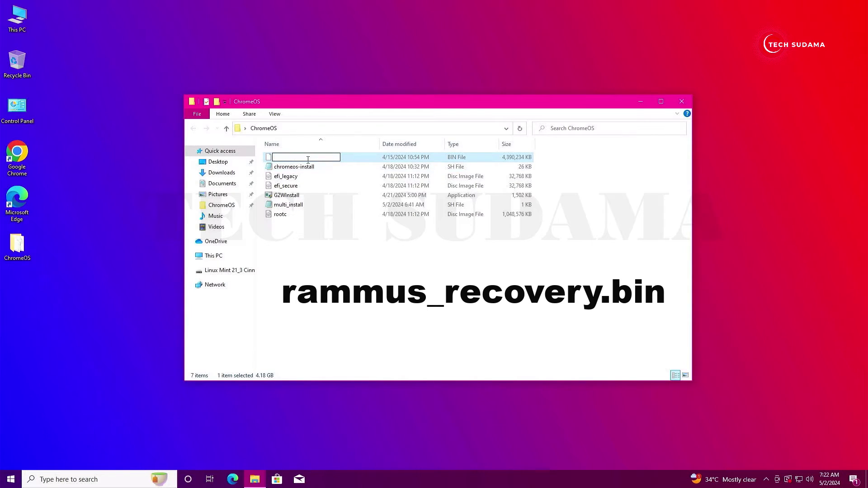
text(rammus_recovery.bin)
key(ctrl+a)
click(311, 278)
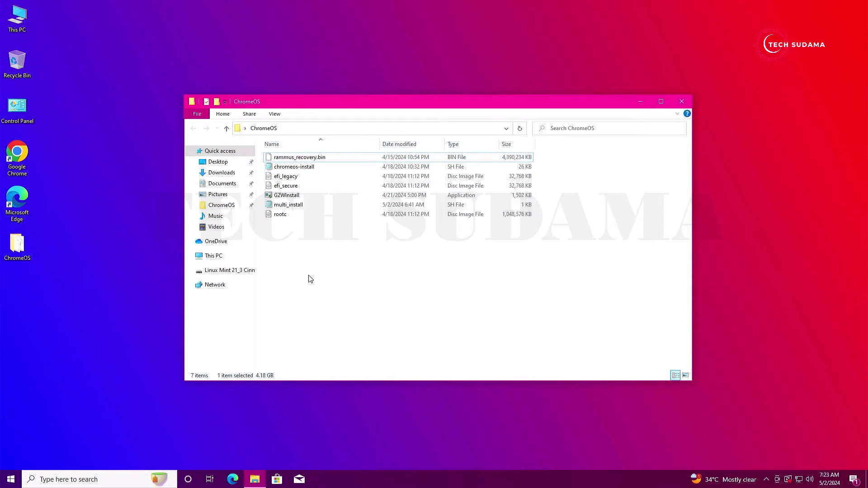
Open the Linux Mint 21.3 (E:) drive from This PC and drag the ChromeOS folder onto it
click(324, 161)
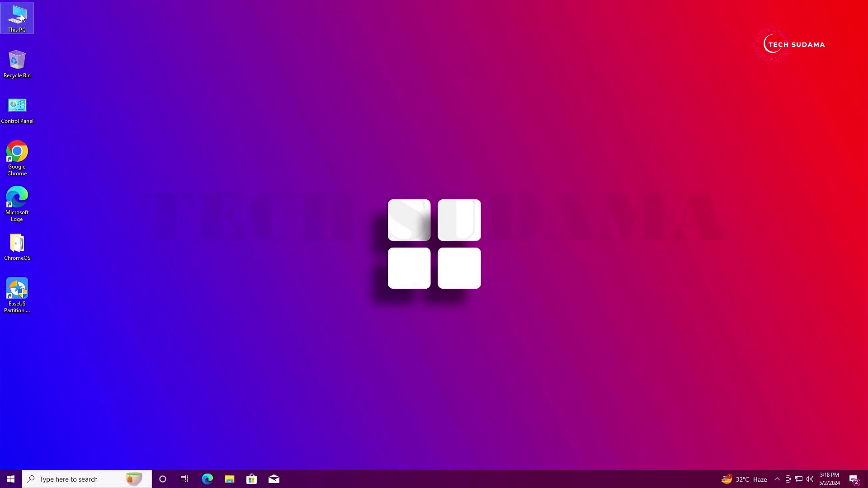
double_click(21, 18)
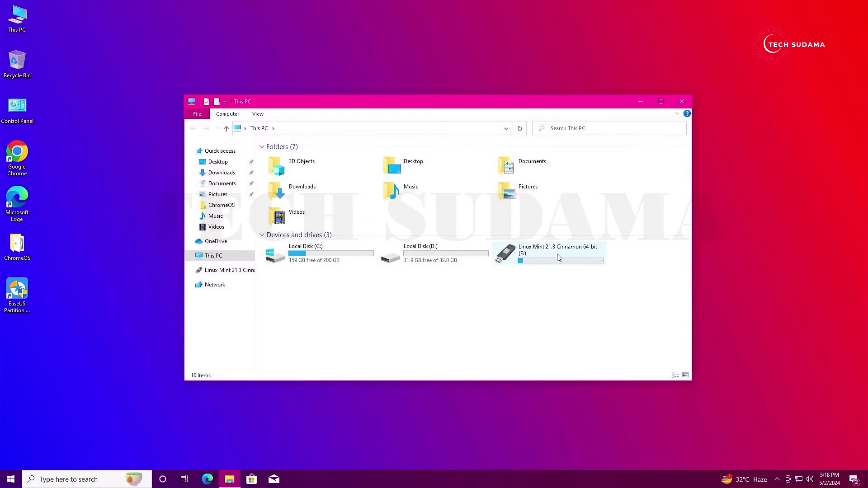
double_click(559, 257)
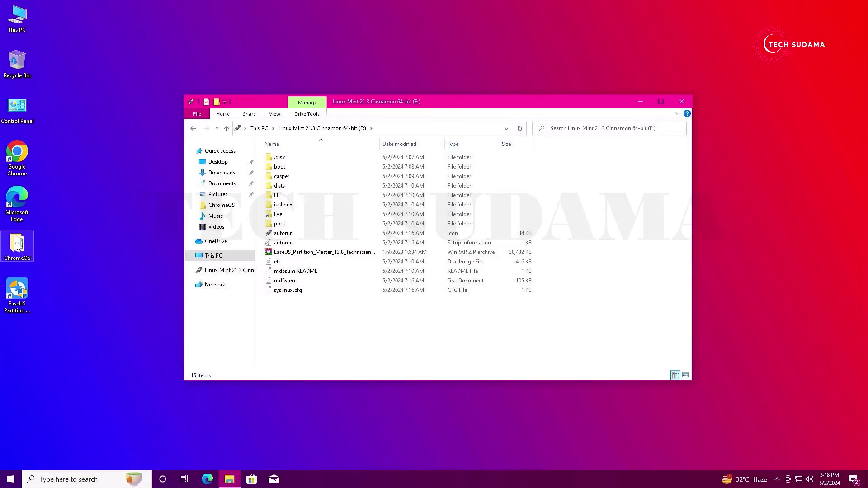
drag(18, 246, 303, 320)
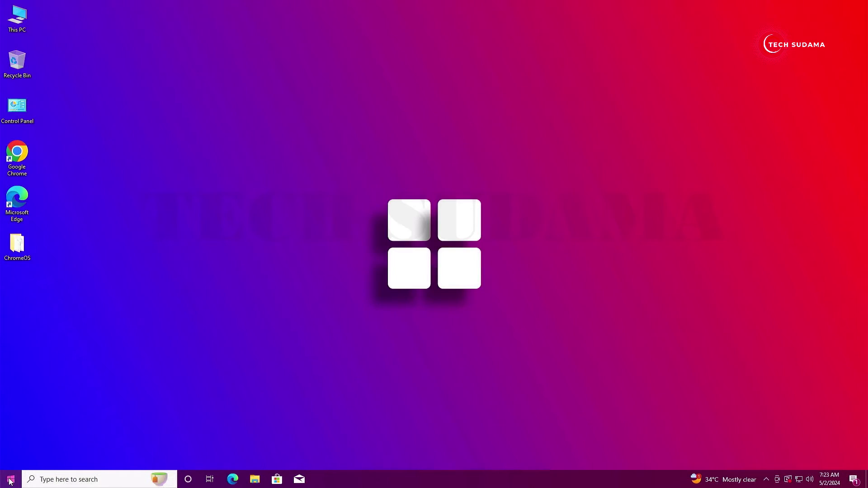
In Control Panel's Power Options, uncheck 'Turn on fast startup' and save the change
click(10, 482)
text(contr)
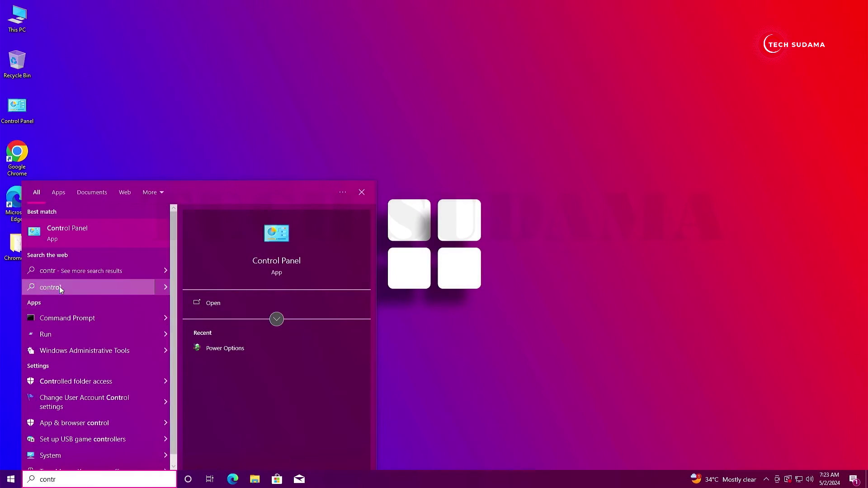
click(84, 239)
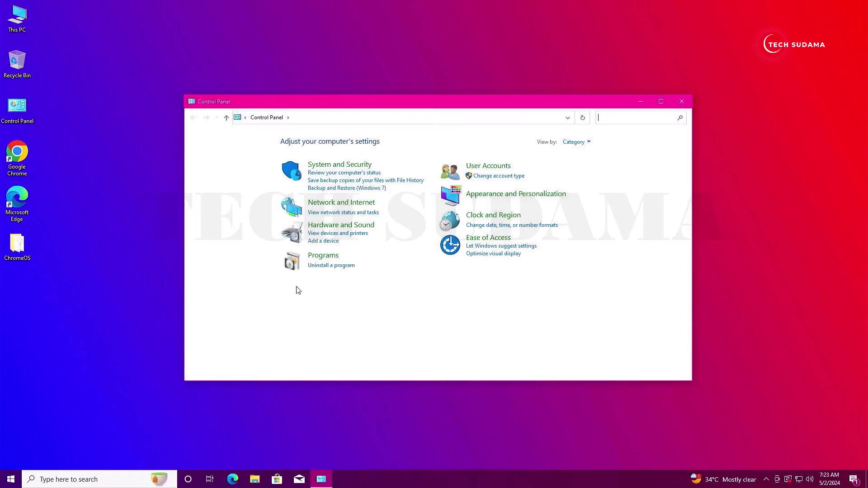
click(353, 229)
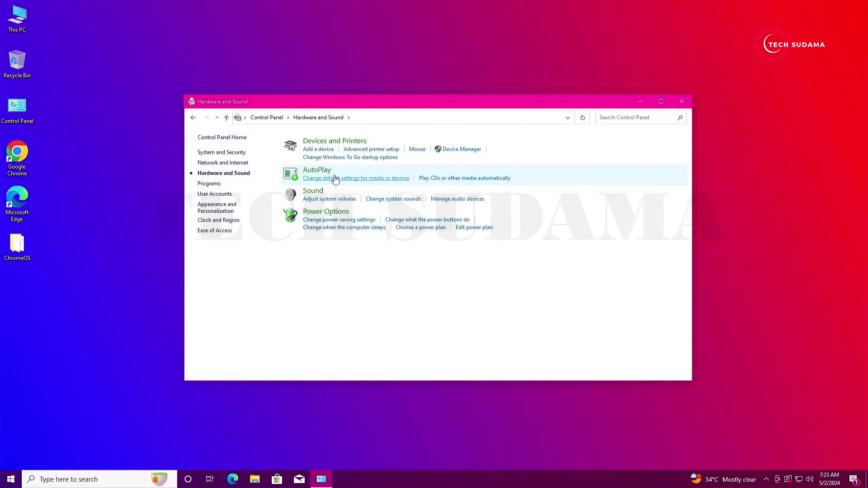
click(326, 213)
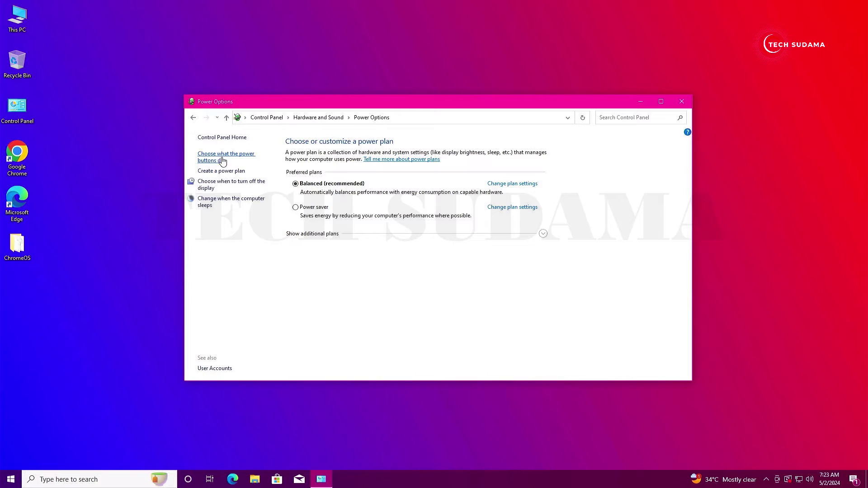
click(218, 162)
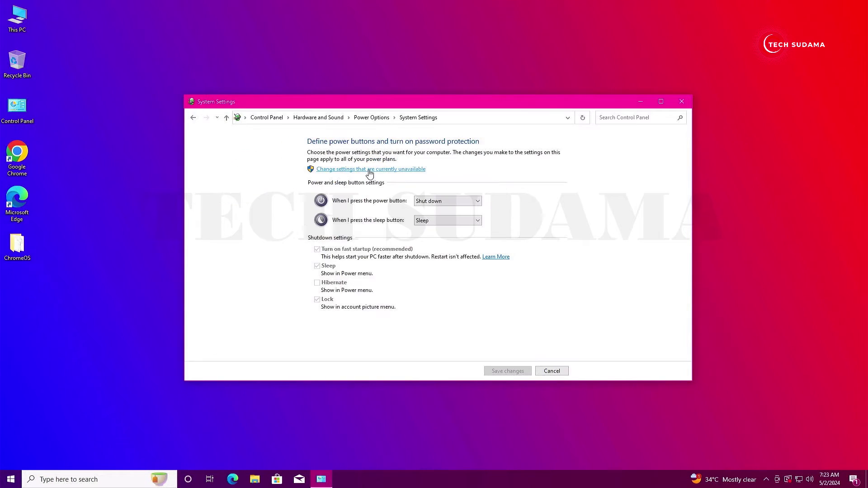
click(369, 170)
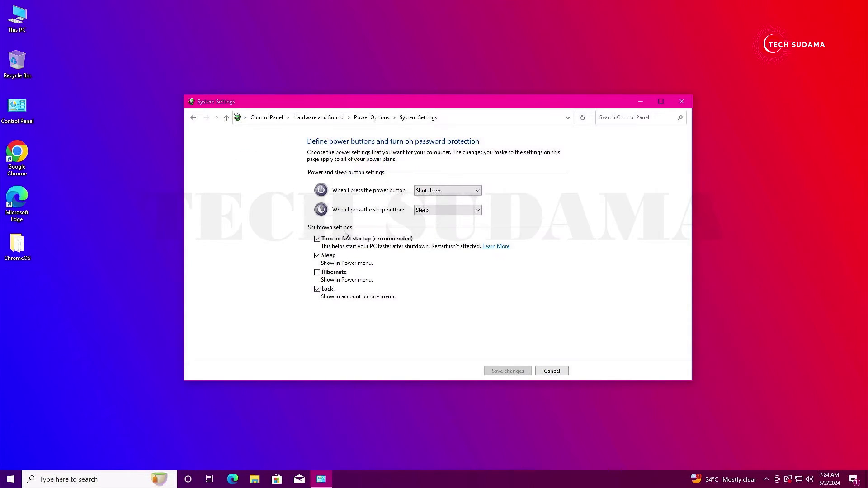
click(317, 239)
click(499, 372)
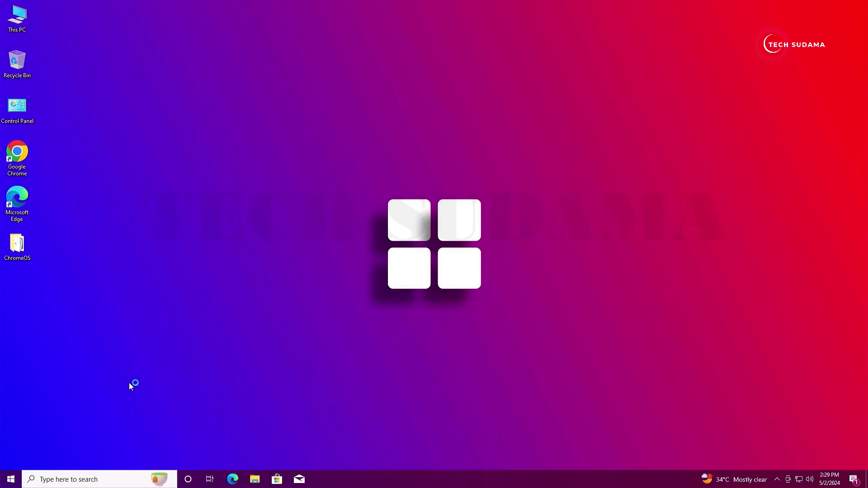
Shrink the C: volume by 32768 MB in Disk Management, leaving 32.00 GB unallocated
right_click(9, 478)
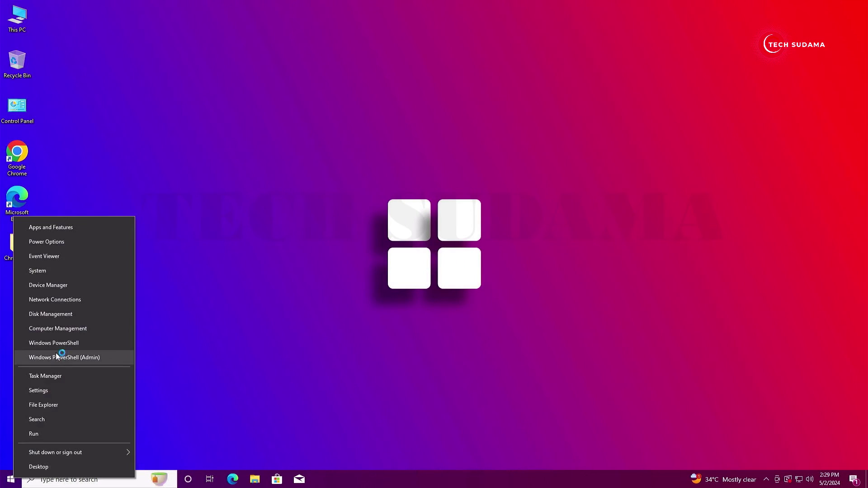
click(56, 311)
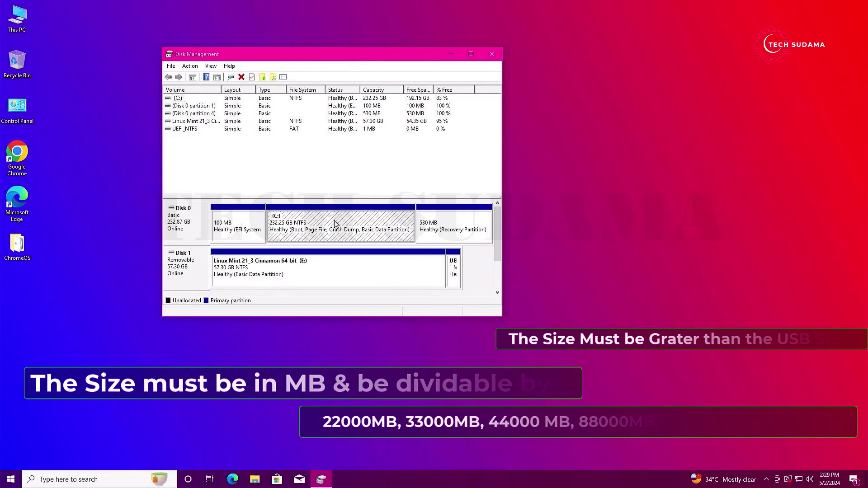
click(336, 223)
right_click(336, 223)
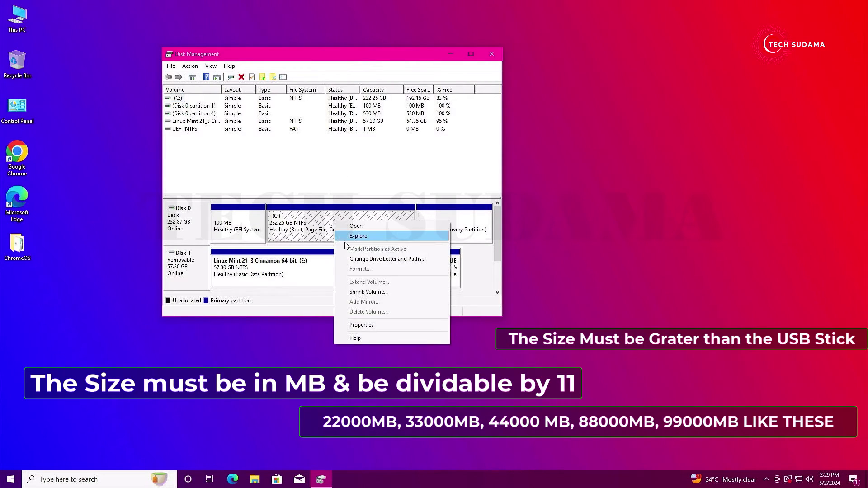
click(367, 293)
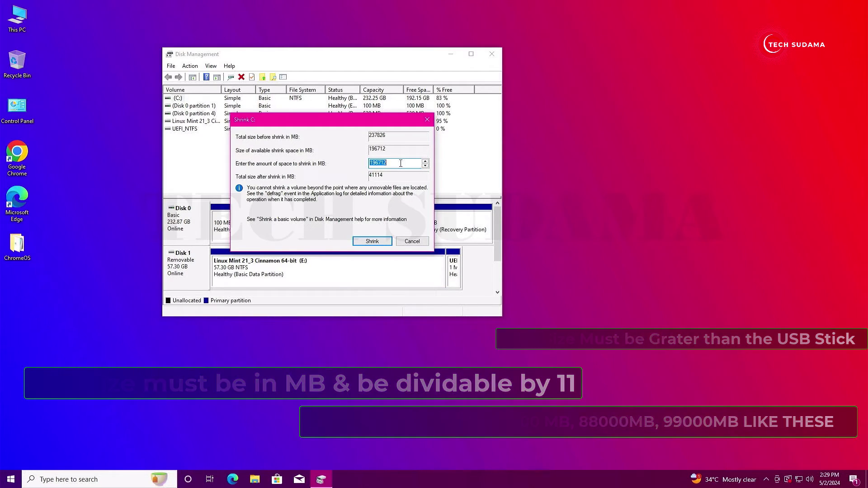
text(32768)
click(372, 241)
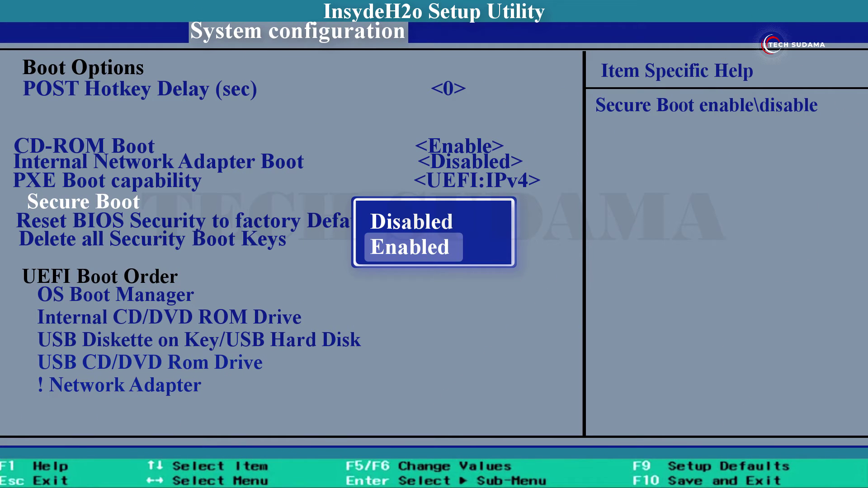
Disable Secure Boot, boot the USB's UEFI partition, and start Linux Mint 21.3 Cinnamon 64-bit
key(Up)
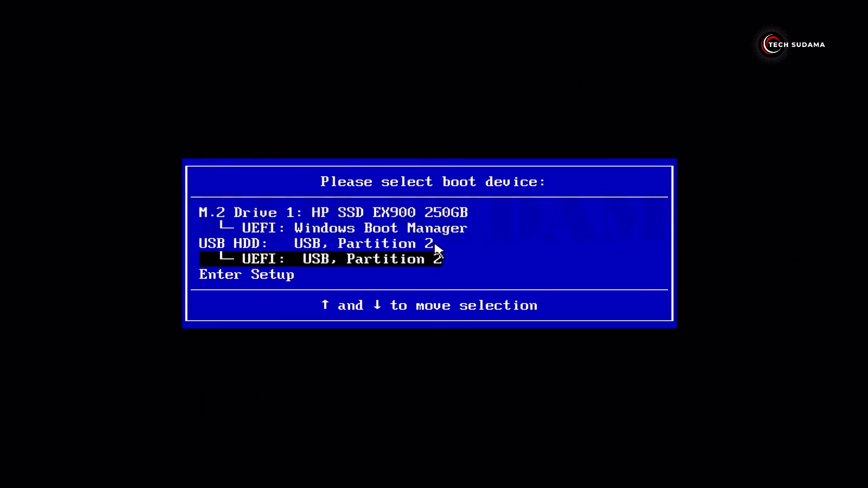
key(Return)
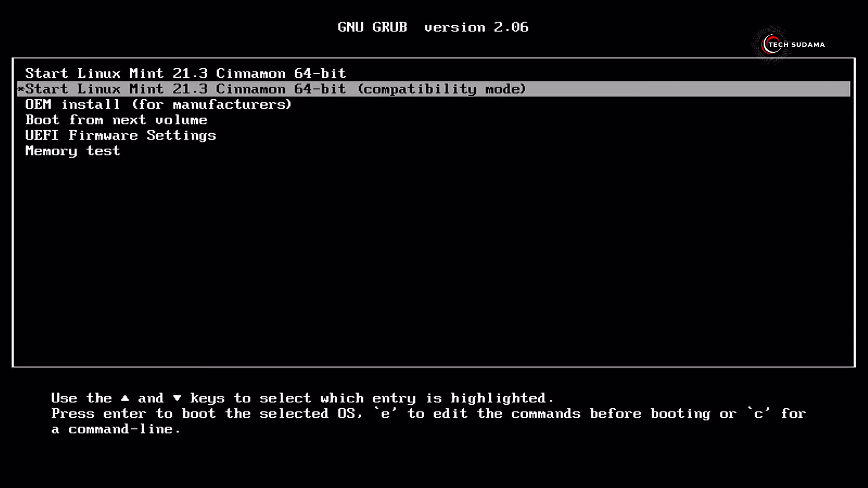
key(Up)
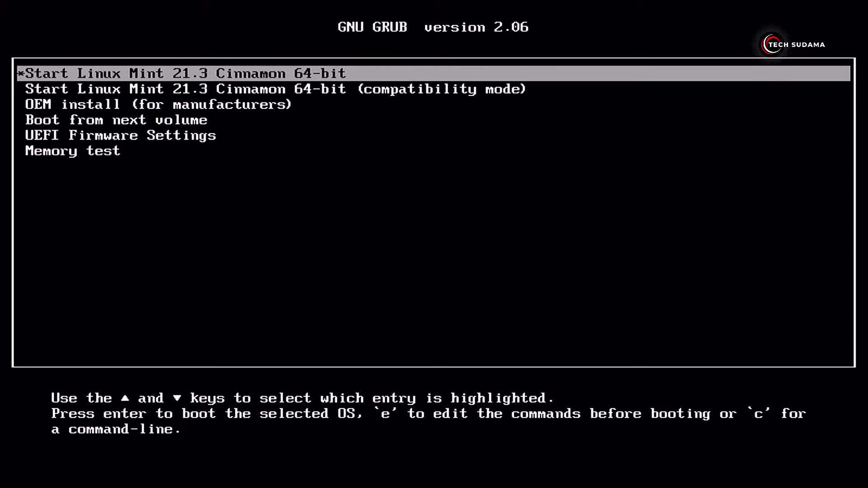
key(Return)
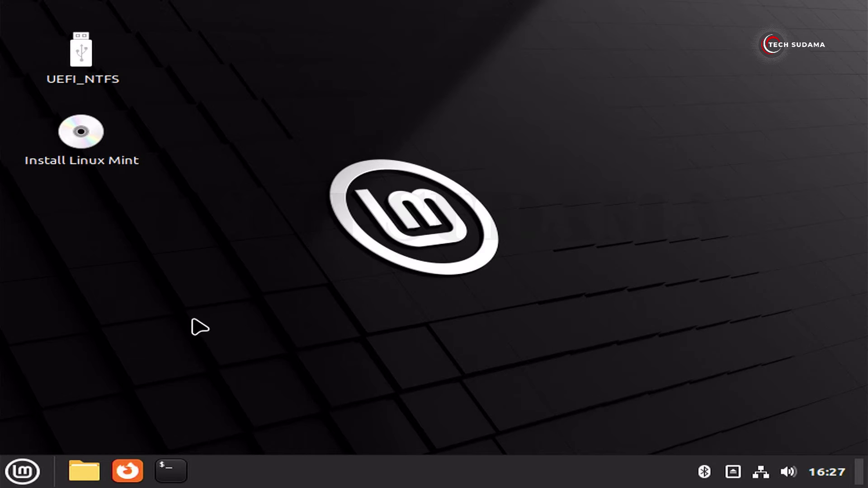
Open Nemo as root, browse to /cdrom/ChromeOS, and open a terminal in that folder
click(761, 472)
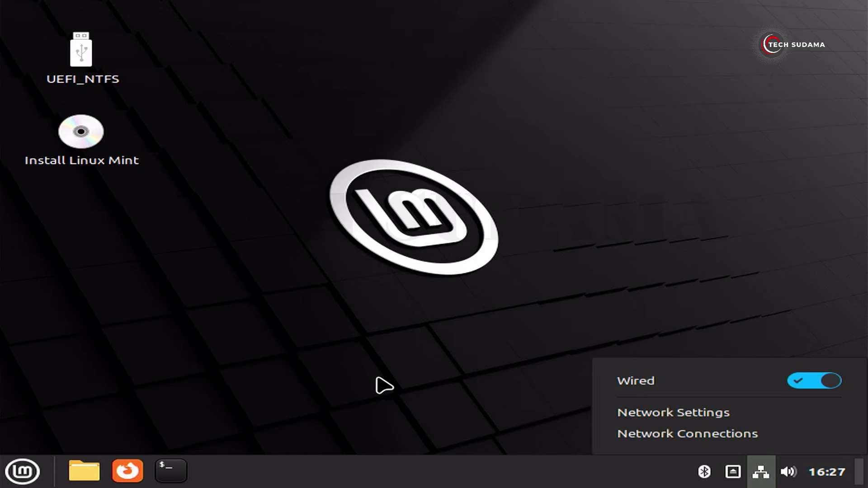
click(132, 272)
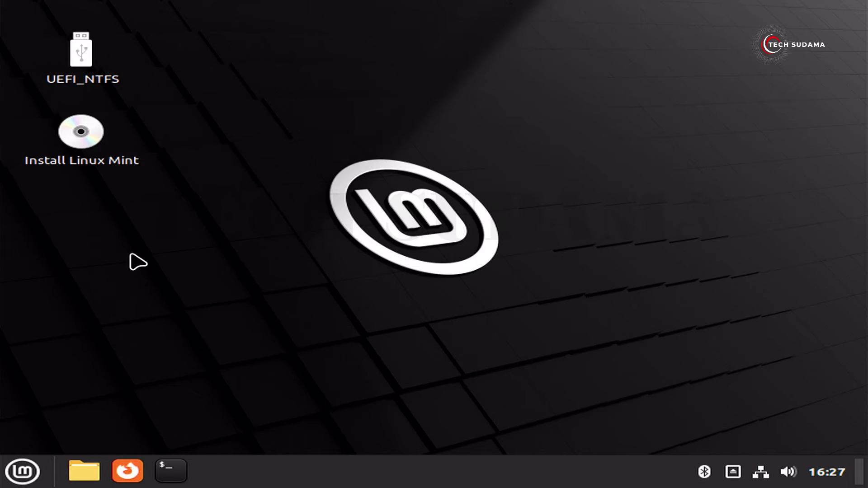
right_click(132, 261)
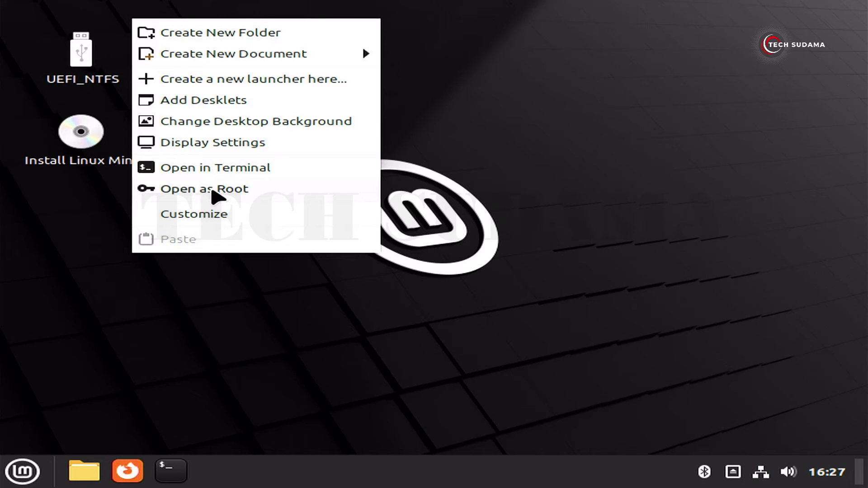
click(217, 190)
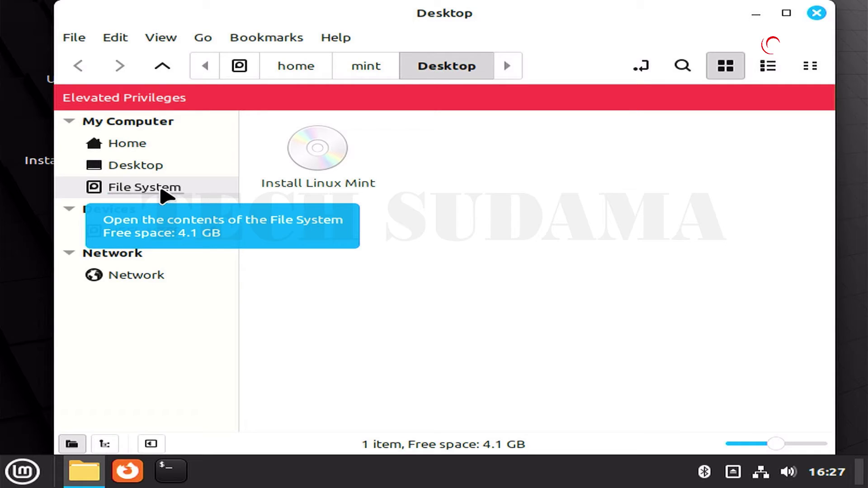
click(164, 194)
double_click(588, 141)
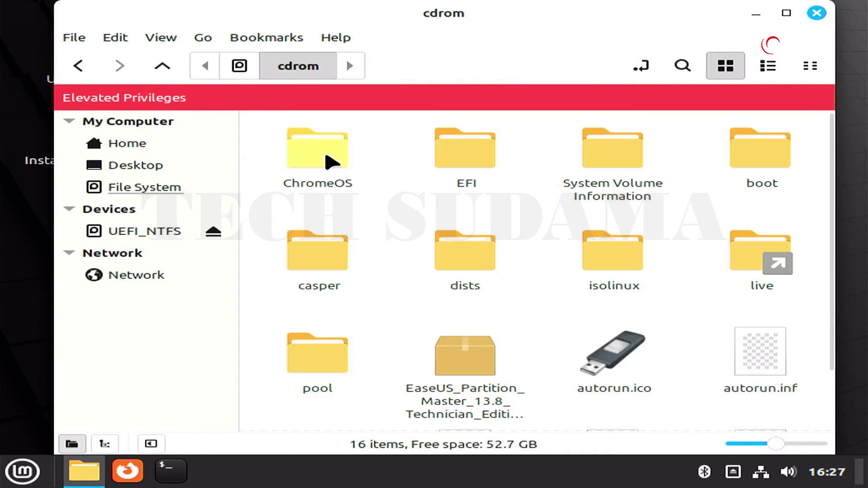
double_click(327, 156)
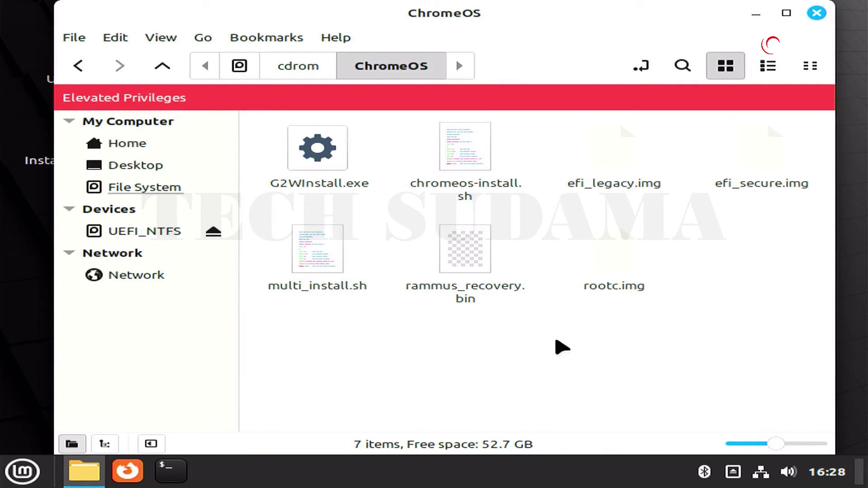
right_click(518, 342)
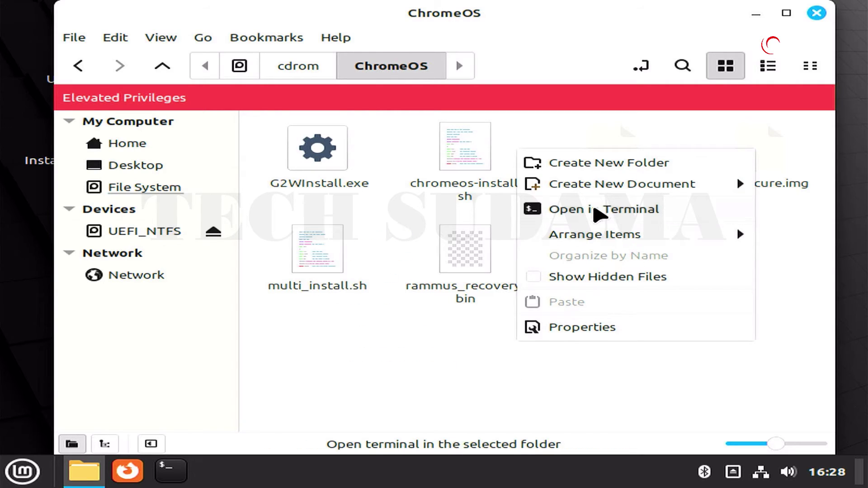
click(599, 213)
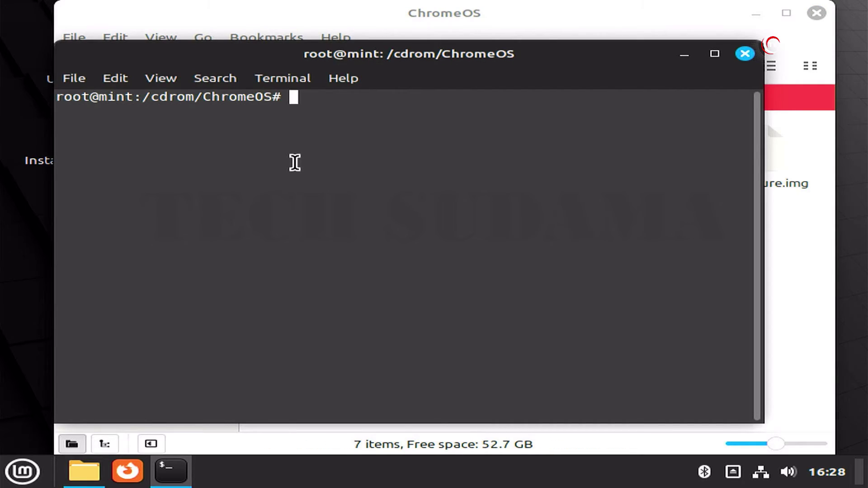
Run 'sudo sh multi_install.sh' and answer y to install its extra packages
text(sudo sh multi_install.sh)
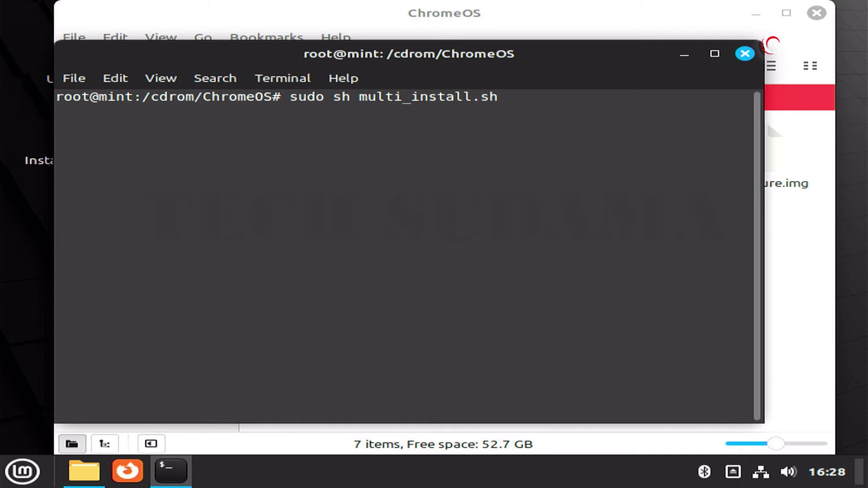
key(Return)
click(714, 53)
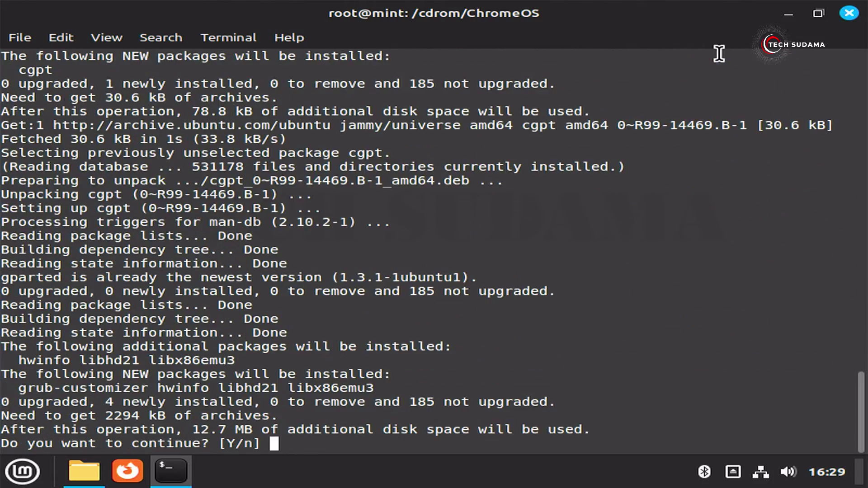
text(y)
key(Return)
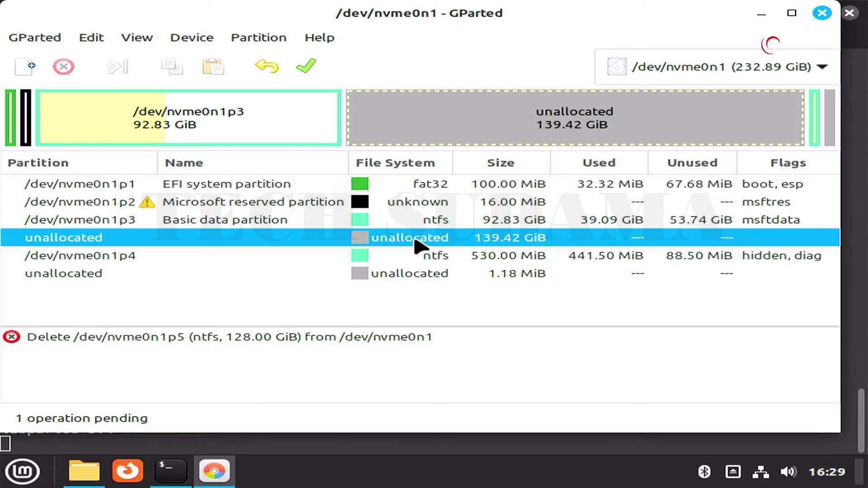
Create a new 139.42 GiB ntfs partition in the unallocated space
click(26, 67)
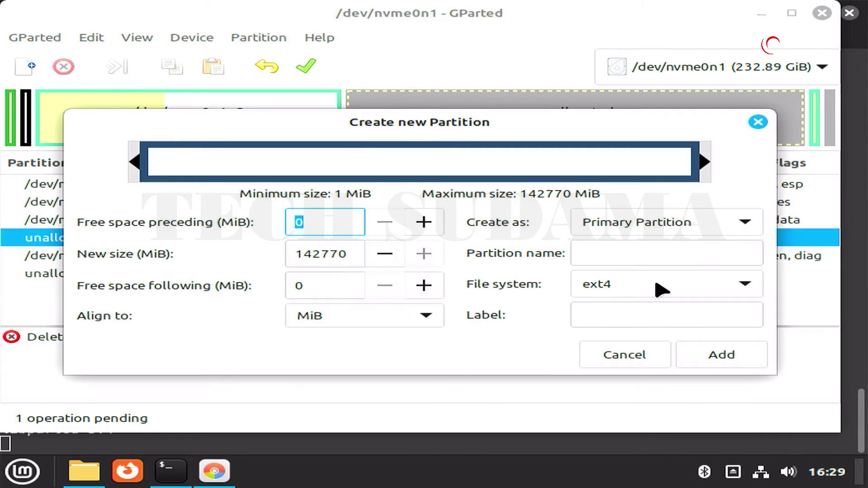
click(662, 290)
scroll(604, 370, down, 3)
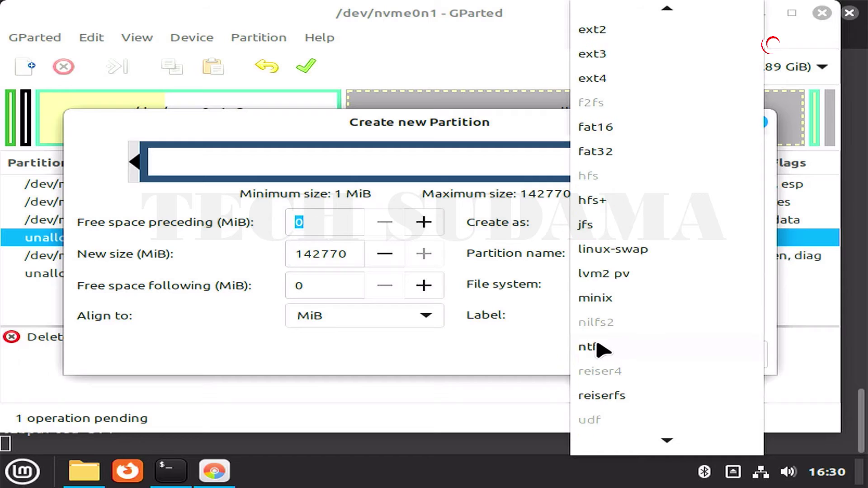
click(603, 350)
click(714, 354)
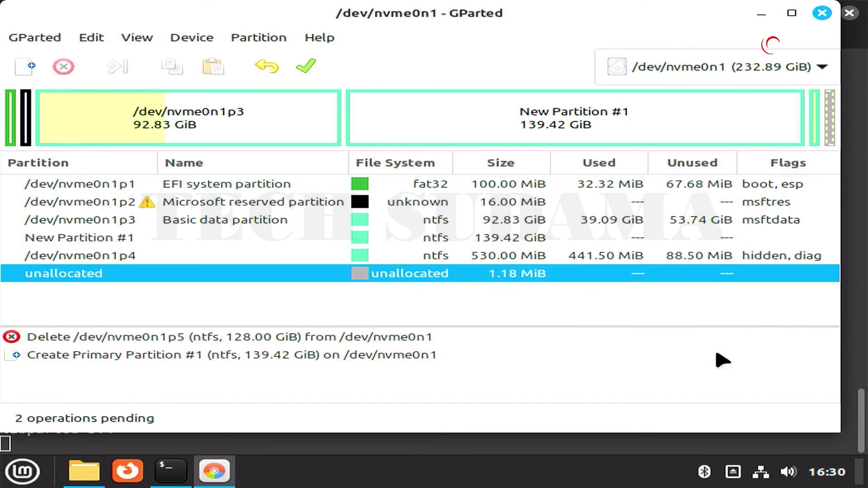
Apply the pending GParted operations and select the new nvme0n1p5 partition
click(319, 72)
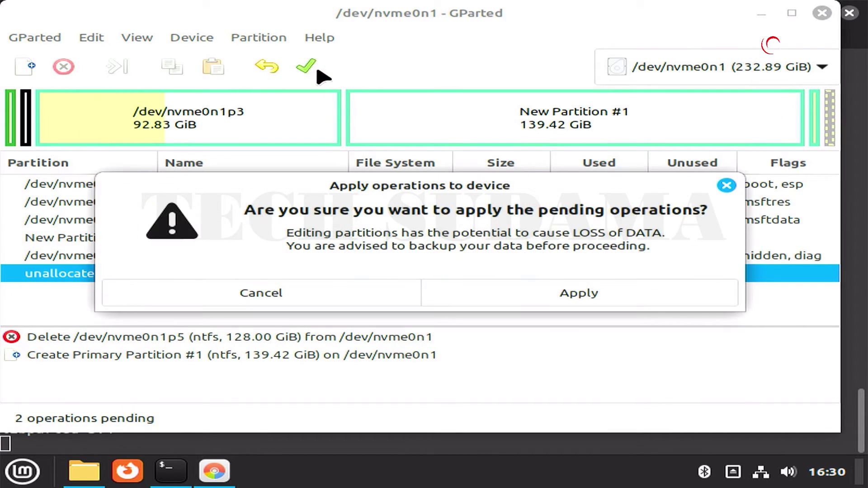
click(630, 304)
click(724, 352)
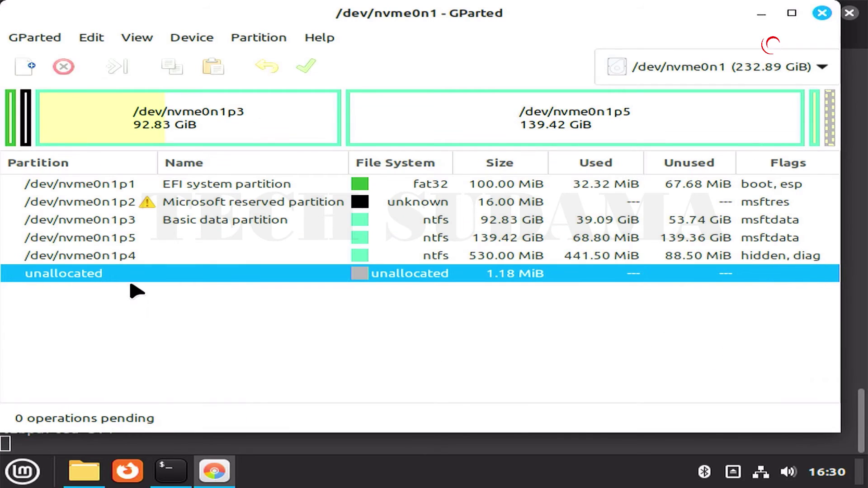
click(128, 240)
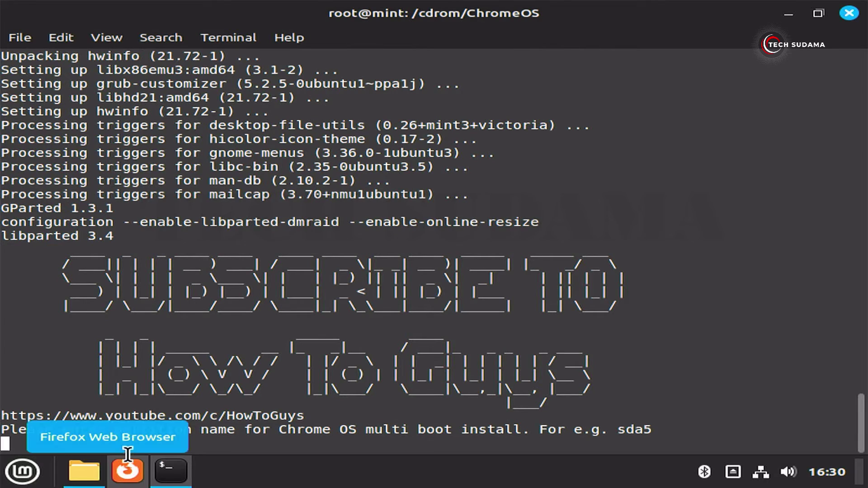
Install ChromeOS onto nvme0n1p5, confirming the format with 'yes'
text(nvme0n1p5)
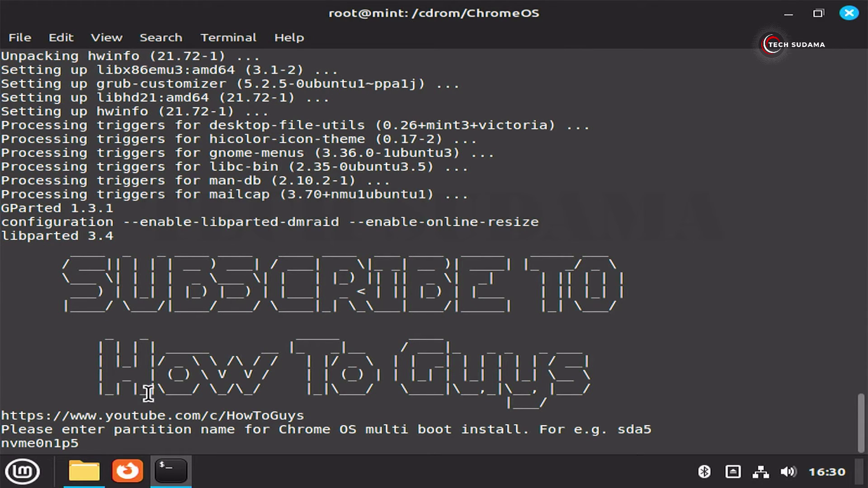
key(Return)
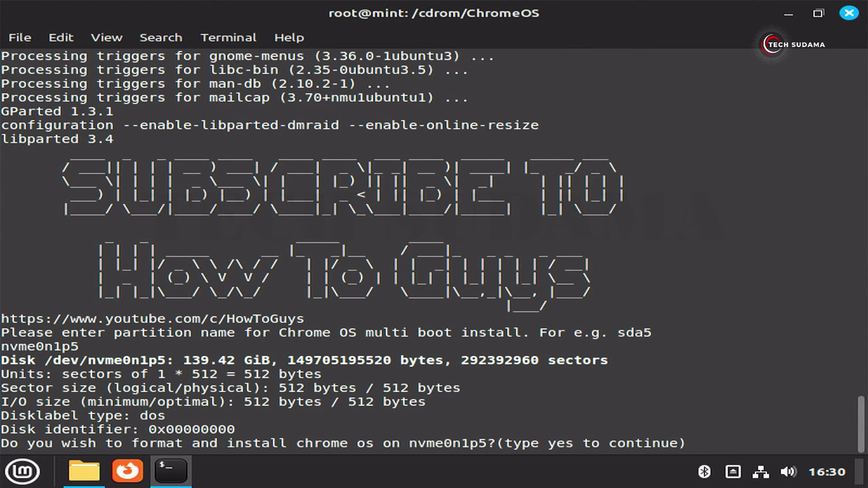
text(yes)
key(Return)
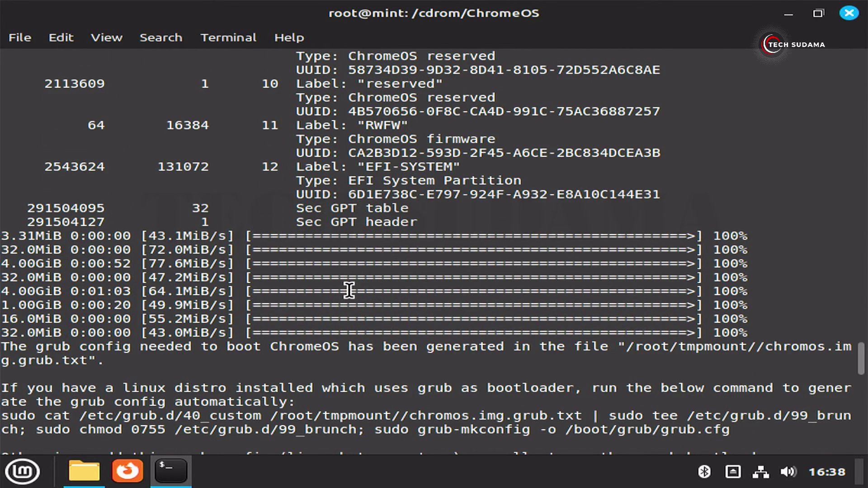
Copy the Brunch GRUB menu entries printed in the terminal output
scroll(349, 290, up, 6)
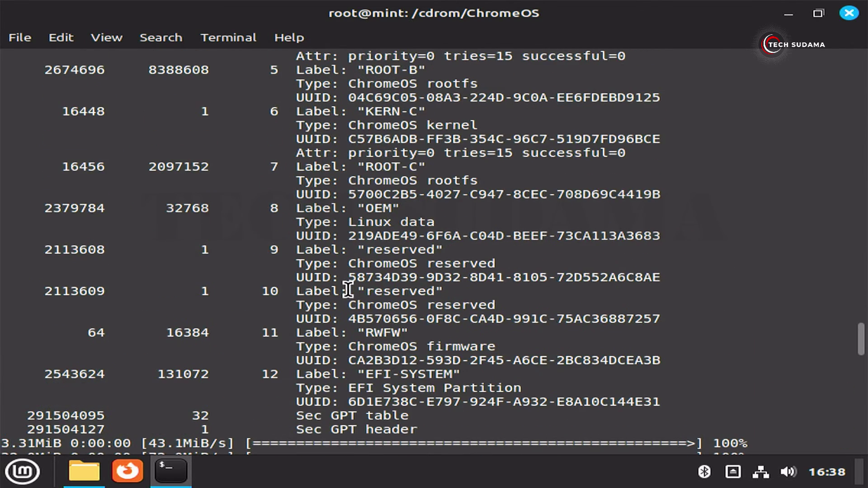
scroll(6, 125, down, 15)
drag(5, 126, 27, 382)
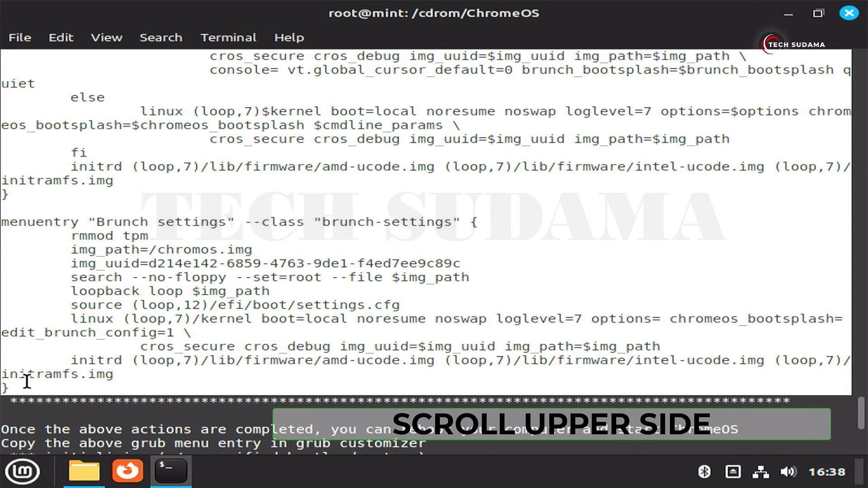
right_click(155, 247)
click(226, 307)
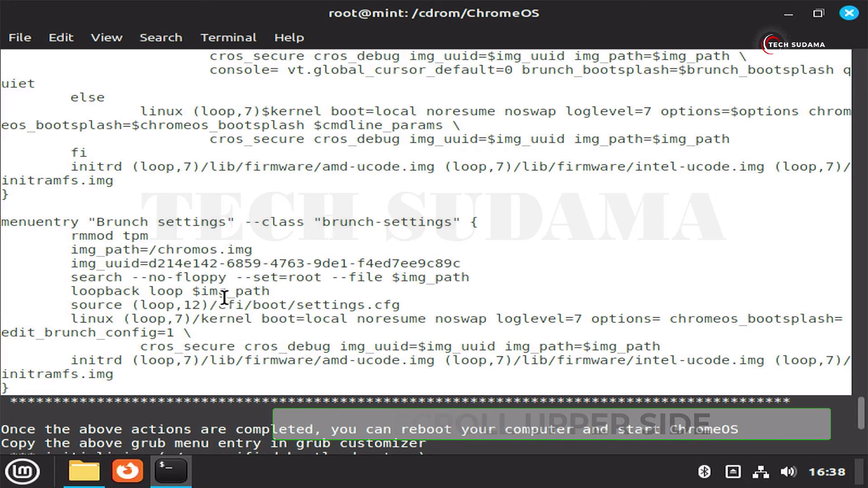
click(788, 14)
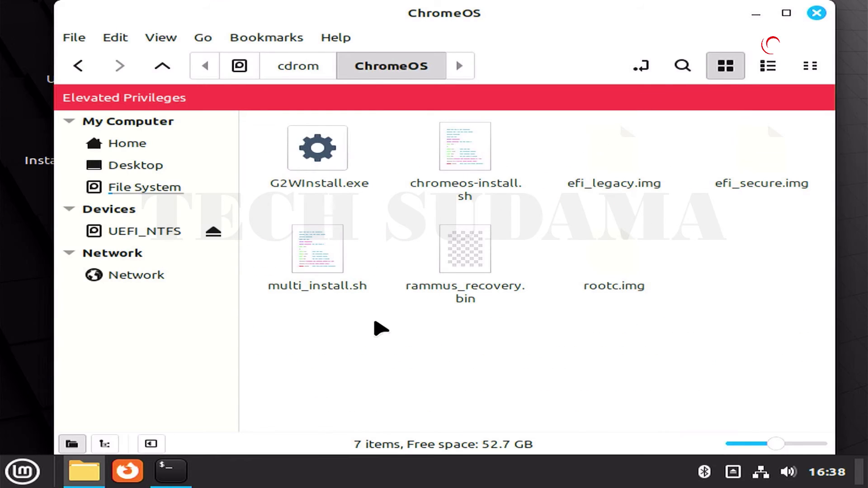
Create an empty document in the ChromeOS folder named Untitled Document.txt
right_click(374, 326)
mouse_move(447, 169)
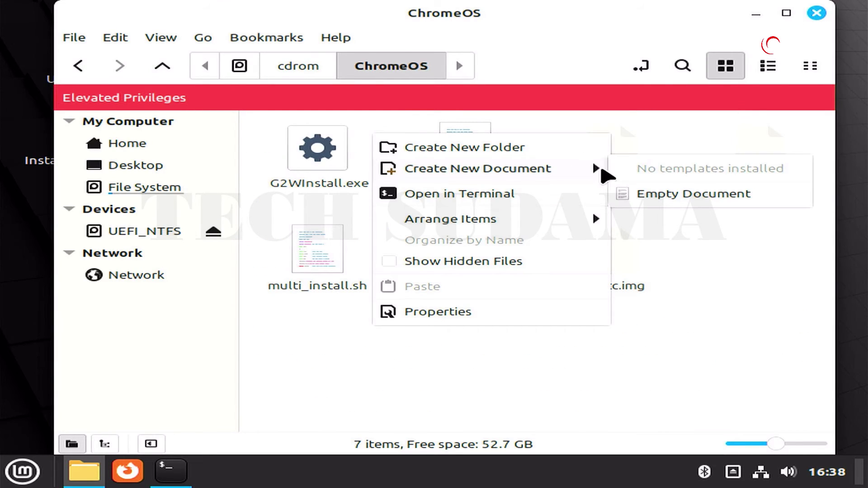
click(674, 194)
click(516, 196)
text(.txt)
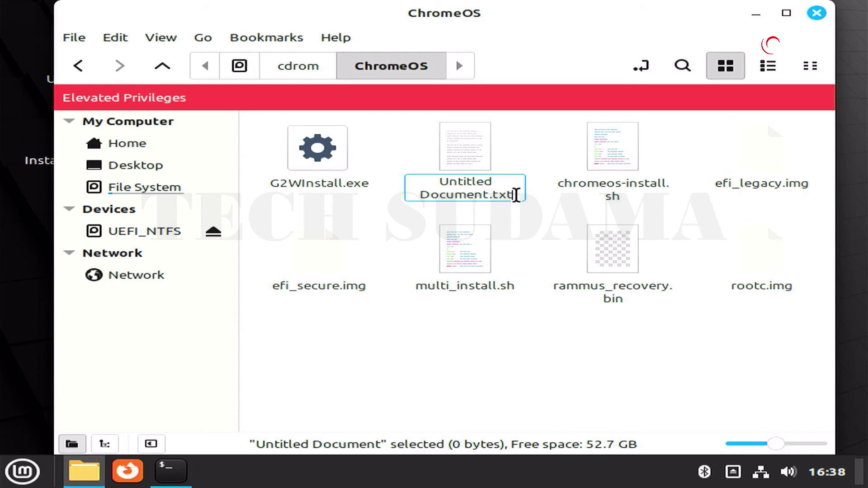
key(Return)
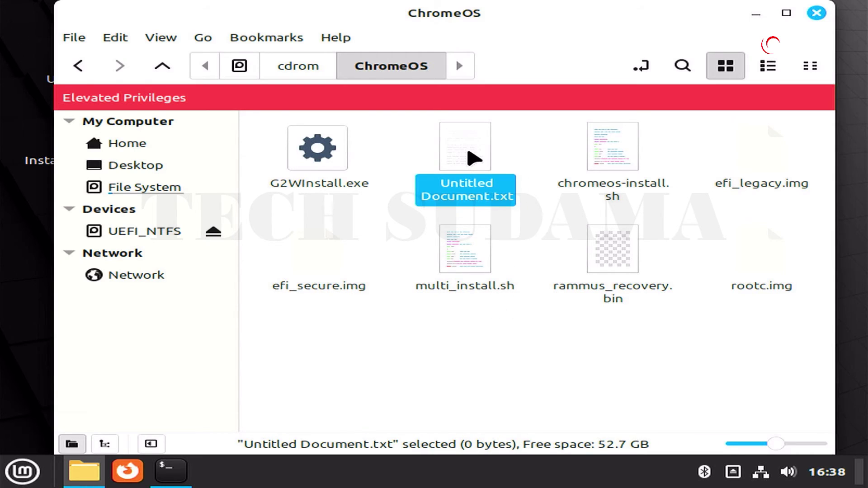
Paste the GRUB entries into Untitled Document.txt, save it, and close Nemo
right_click(468, 152)
click(525, 172)
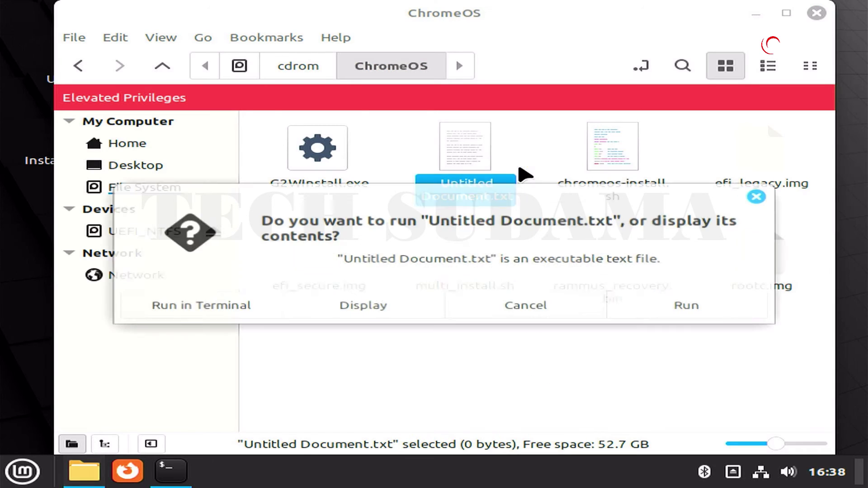
click(349, 306)
right_click(203, 174)
click(250, 273)
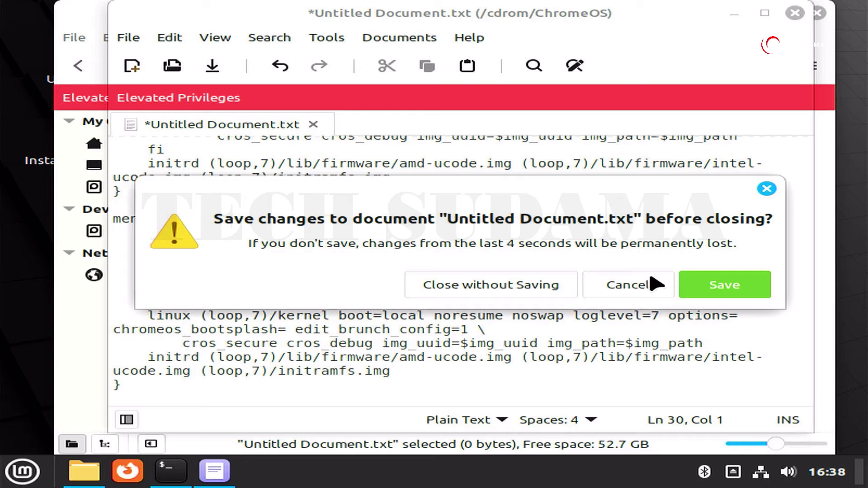
click(713, 291)
click(815, 14)
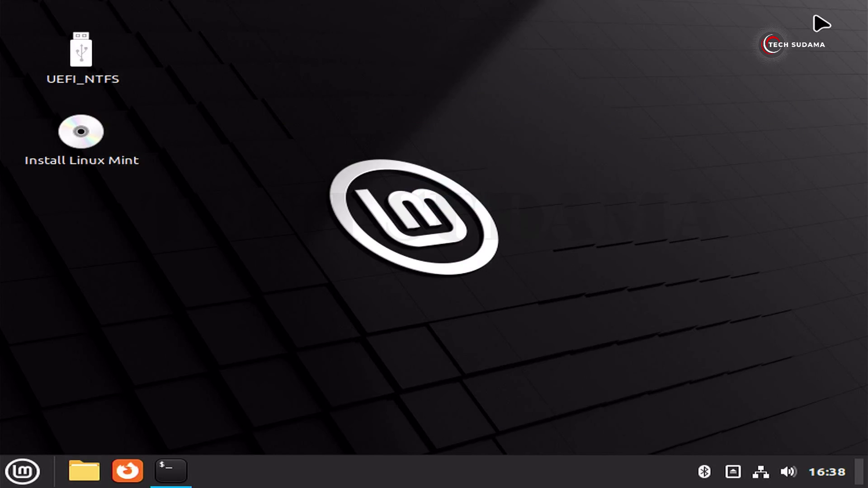
Quit Linux Mint, then run G2WInstall from the Windows ChromeOS folder past SmartScreen and UAC
click(22, 470)
click(50, 420)
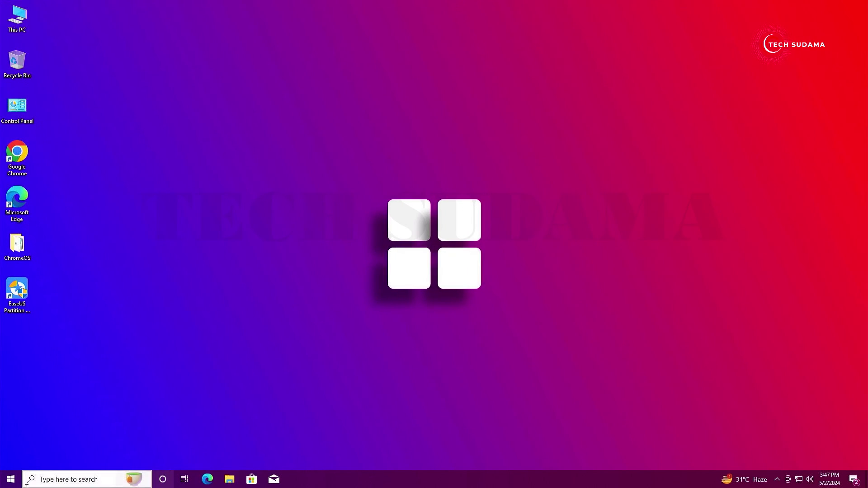
double_click(14, 241)
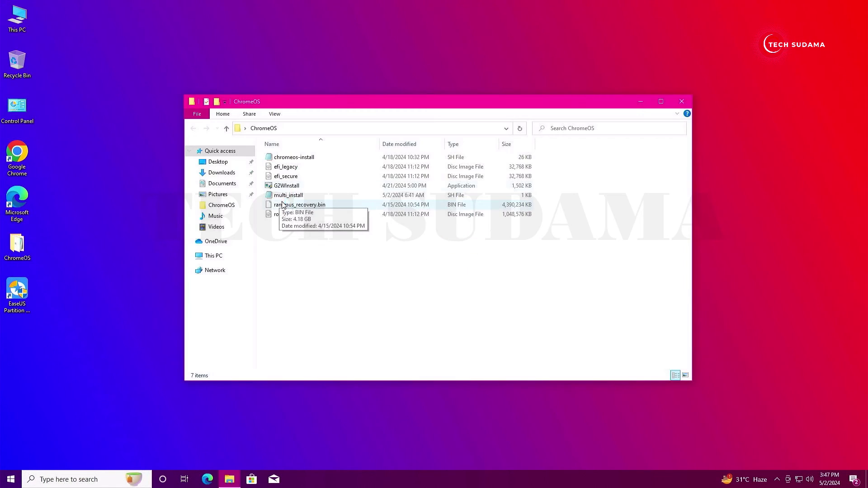
double_click(290, 187)
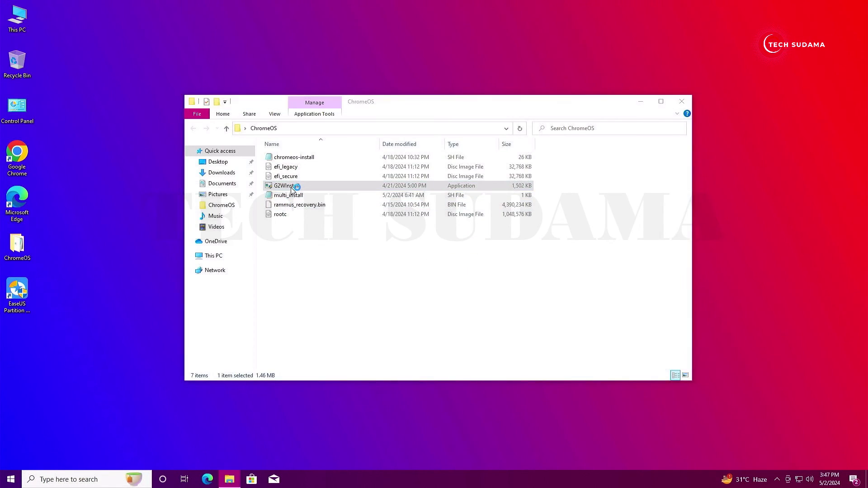
click(343, 174)
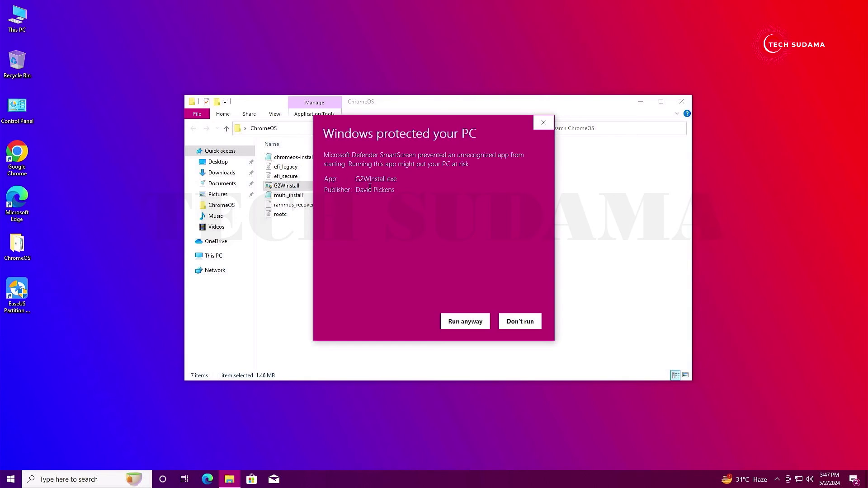
click(466, 322)
click(407, 303)
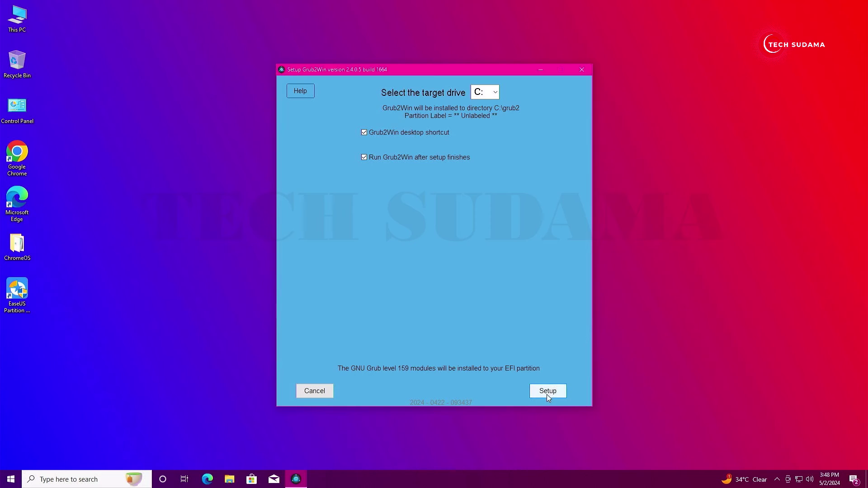
Install Grub2Win to drive C: and set the boot graphics mode to 1920x1080
click(546, 393)
click(446, 391)
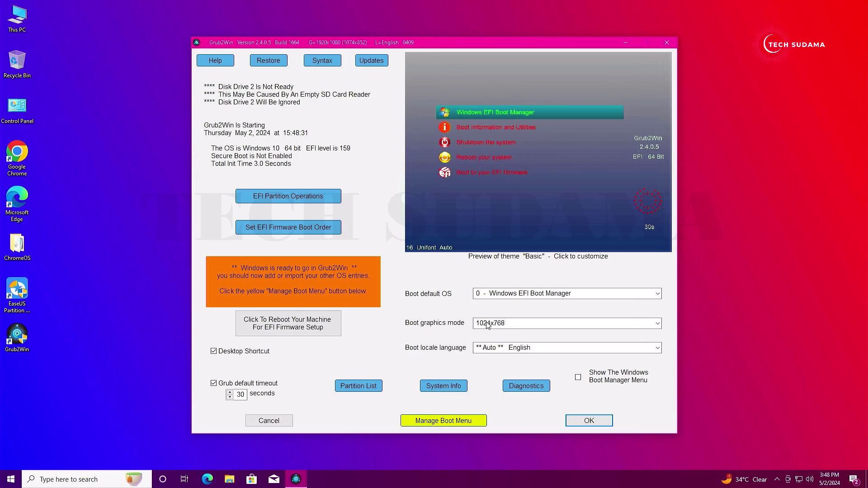
click(516, 323)
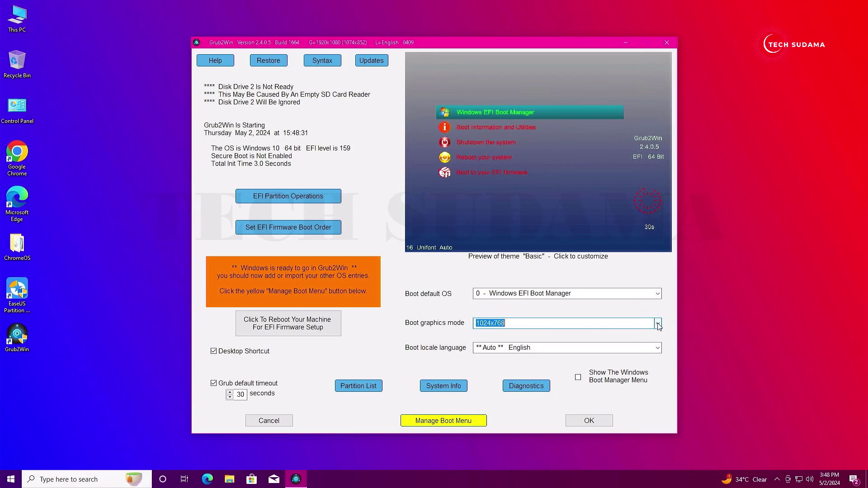
click(498, 316)
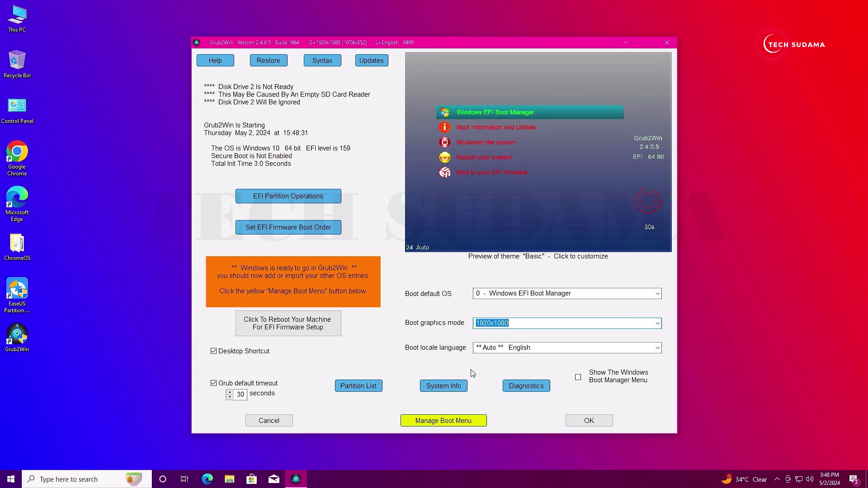
Add menu slot 5 as a submenu titled ChromeOS with a 1920x1080 graphics payload
click(441, 424)
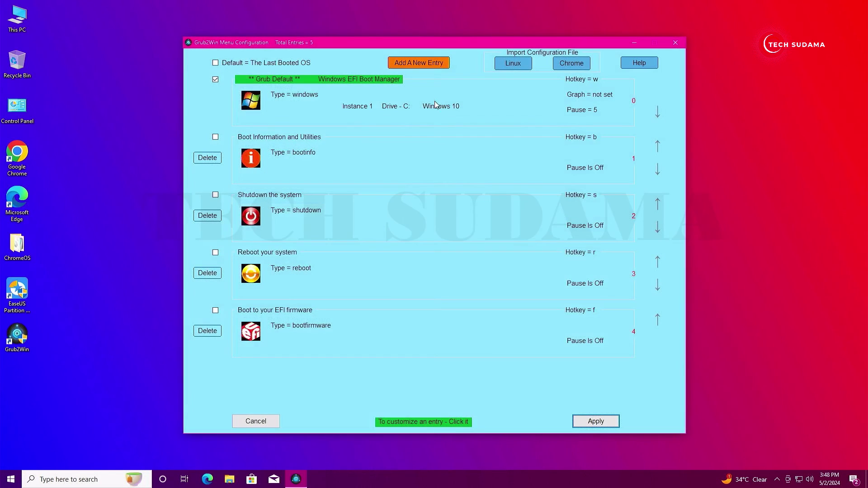
click(424, 62)
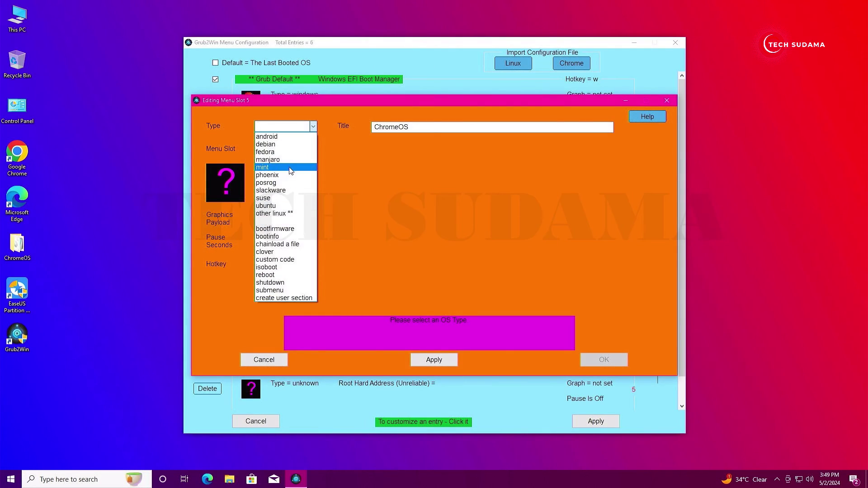
click(290, 291)
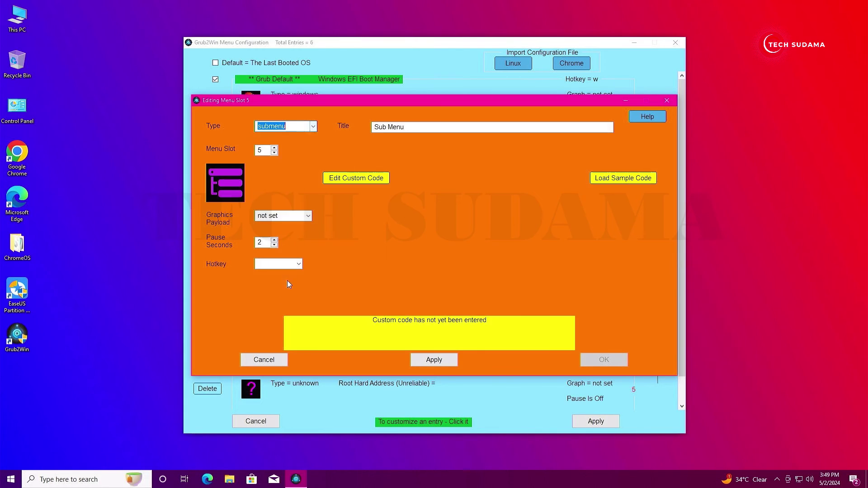
click(314, 127)
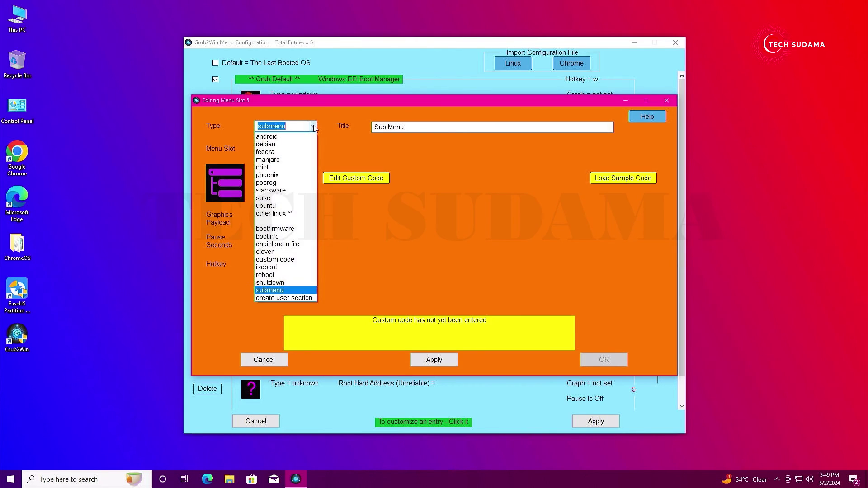
click(280, 292)
triple_click(406, 127)
text(ChromeOS)
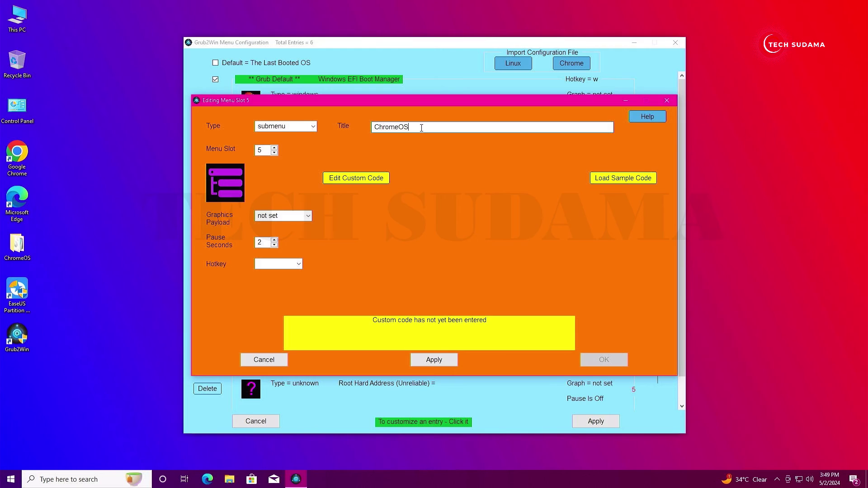
click(308, 217)
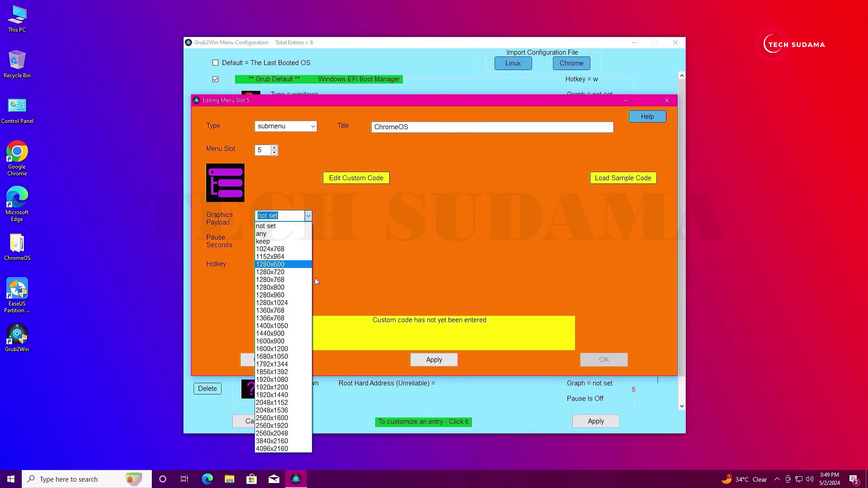
click(276, 380)
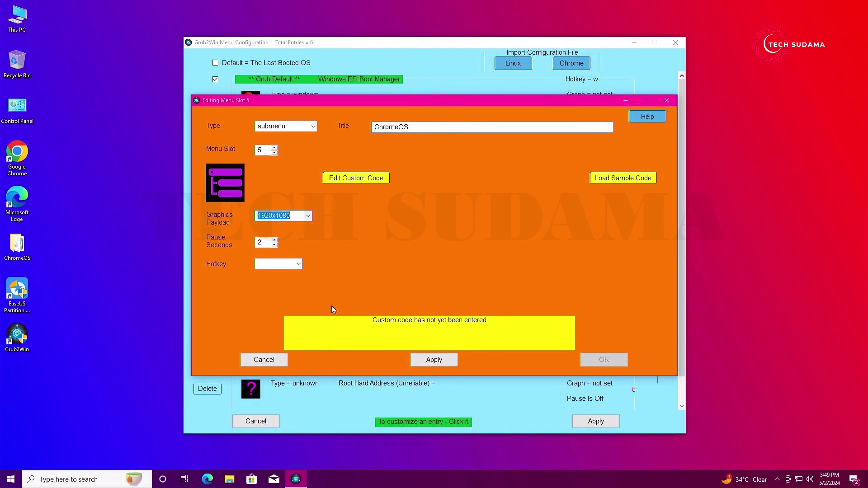
Copy all the GRUB entries from G:\ChromeOS\Untitled Document for the entry's custom code
click(354, 178)
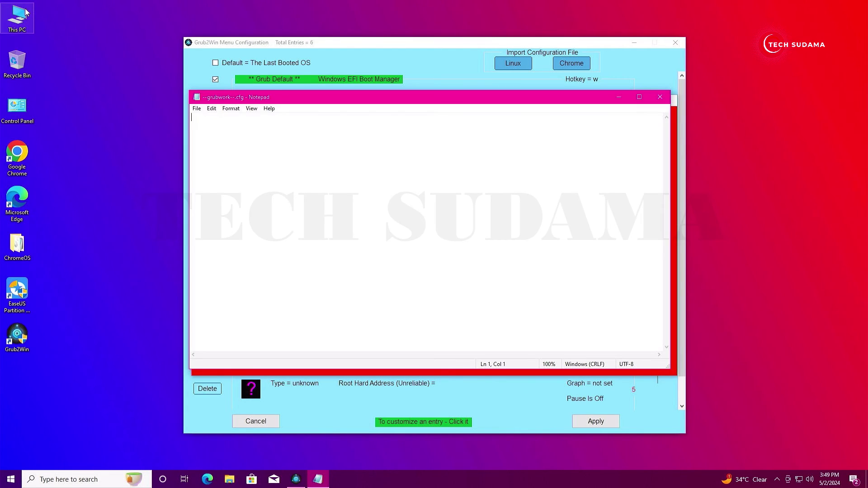
double_click(18, 16)
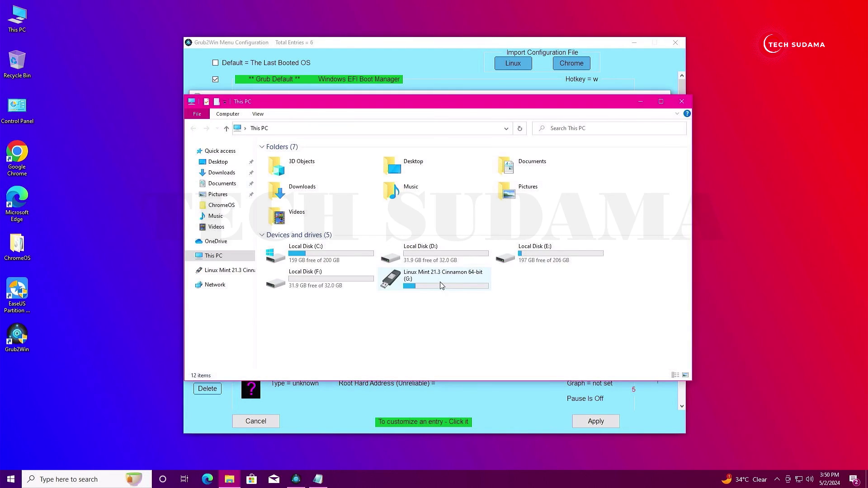
double_click(442, 286)
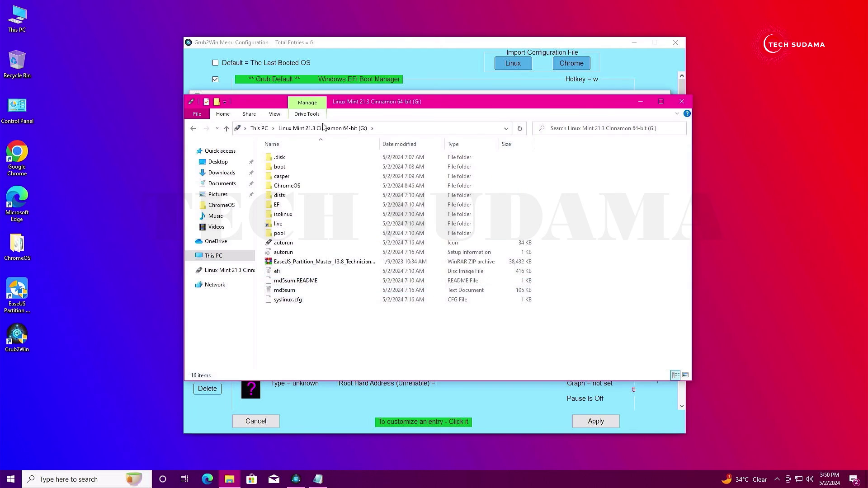
double_click(290, 186)
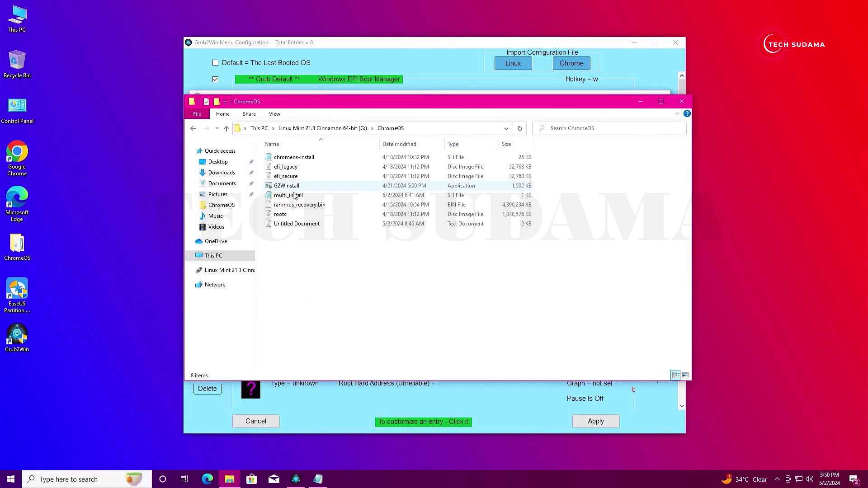
click(294, 228)
double_click(294, 224)
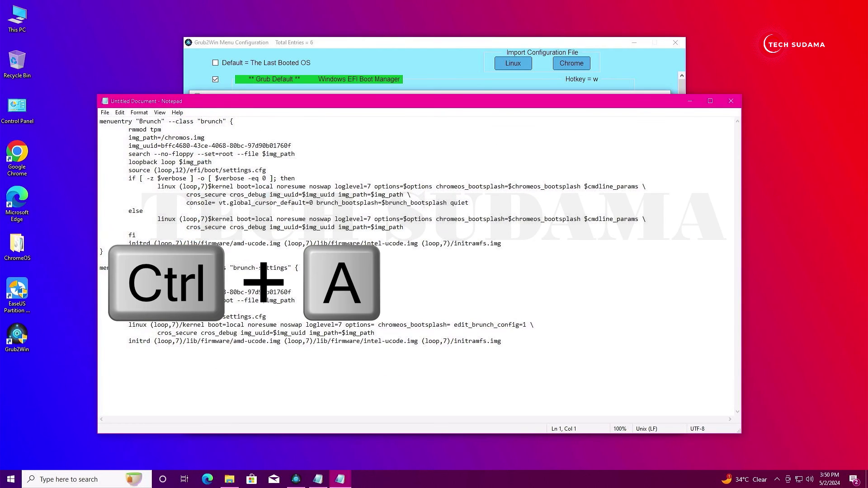
key(ctrl+a)
key(ctrl+c)
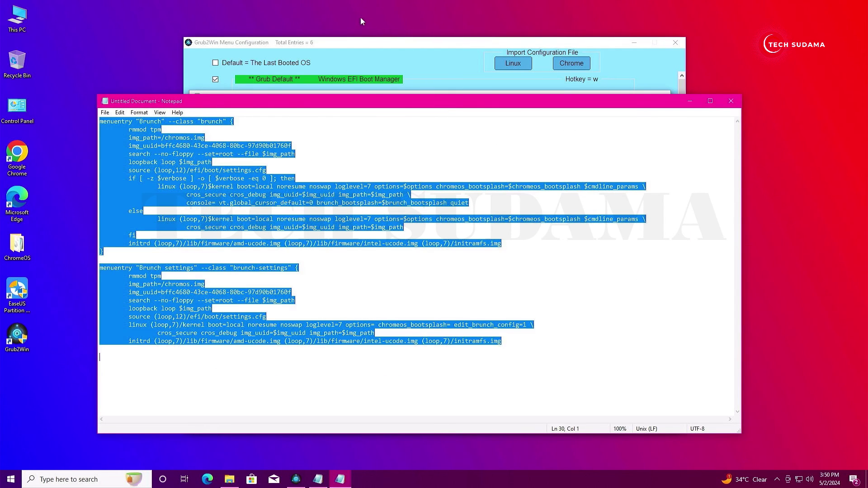
Paste the Brunch GRUB entries into the empty grubwork cfg file and save it
click(731, 101)
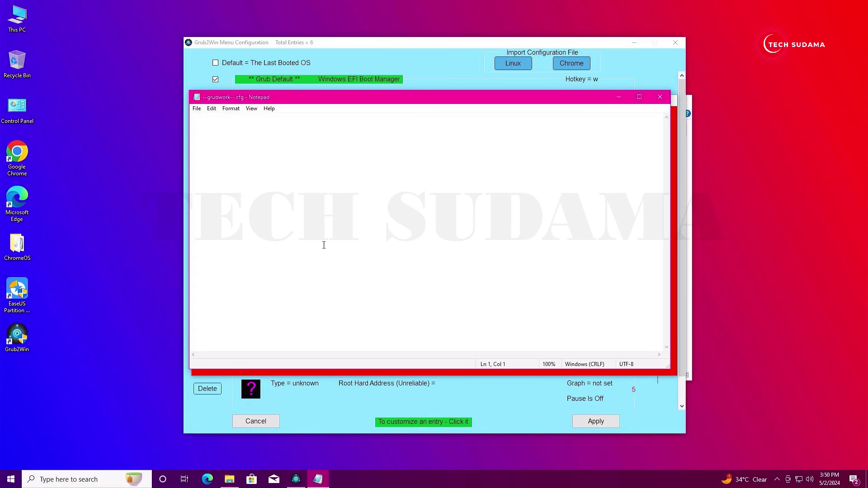
right_click(355, 228)
click(368, 268)
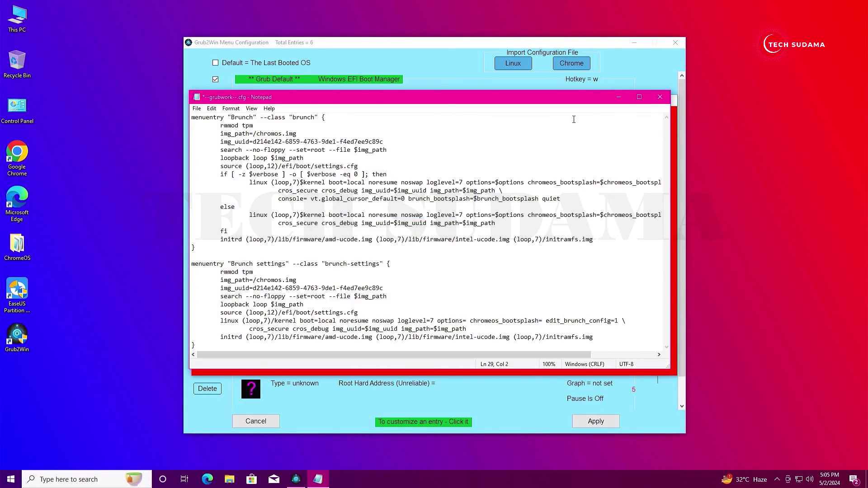
click(660, 97)
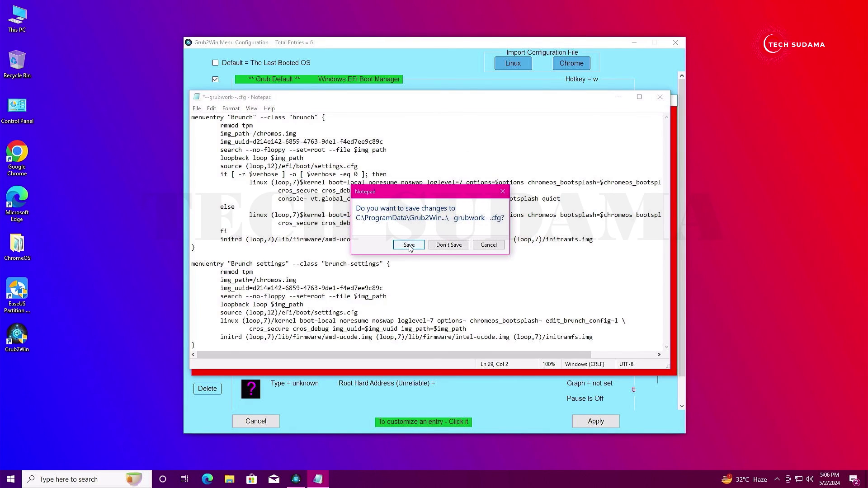
click(409, 245)
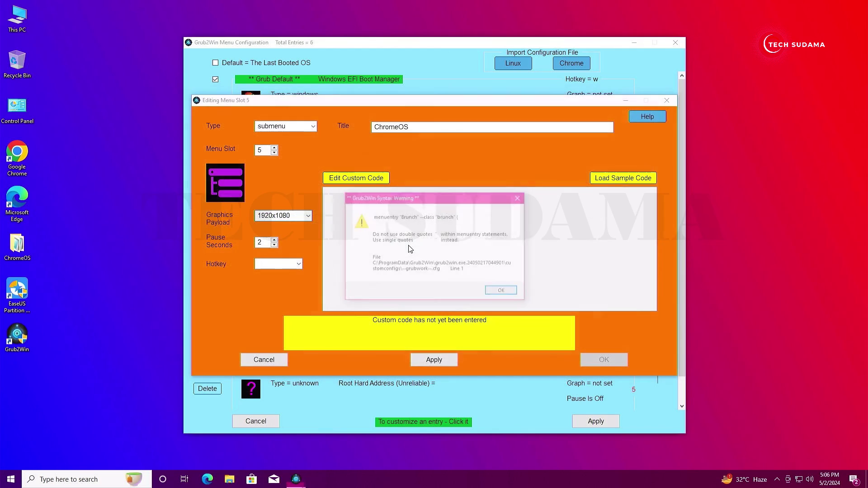
Pass the syntax checks and apply the custom code to menu slot 5
click(502, 293)
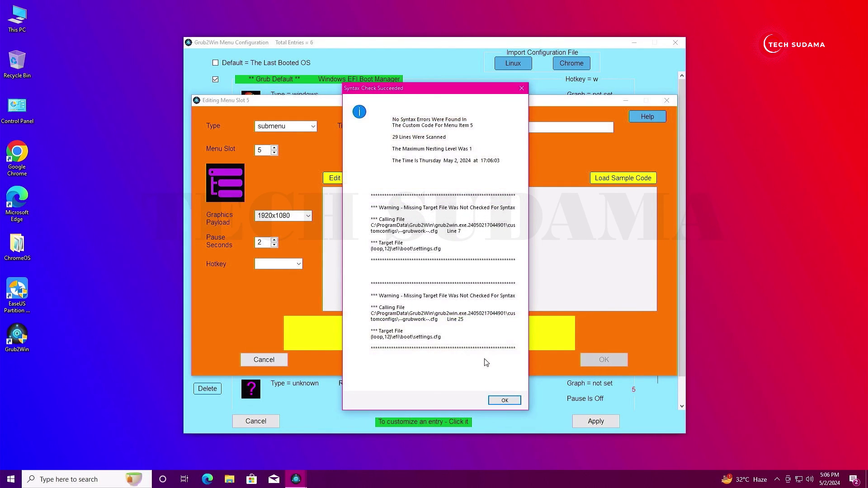
click(504, 400)
click(453, 360)
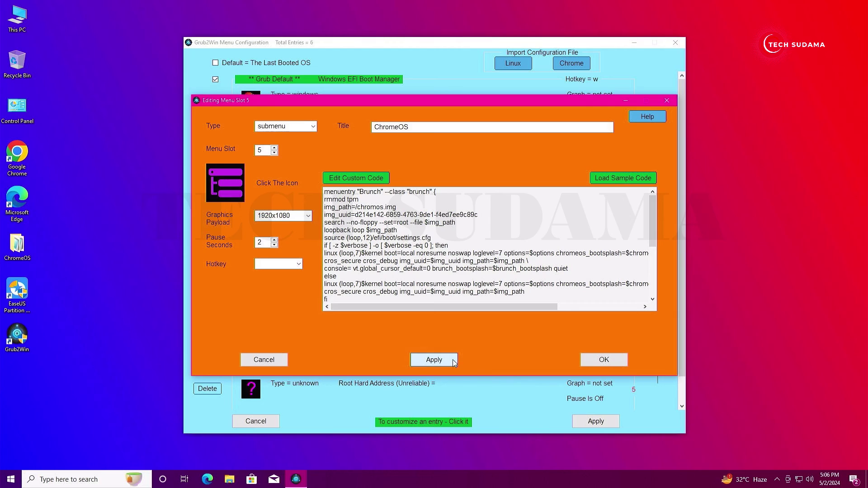
click(594, 361)
Apply the updated Grub2Win boot menu, close Grub2Win and restart the computer
click(593, 420)
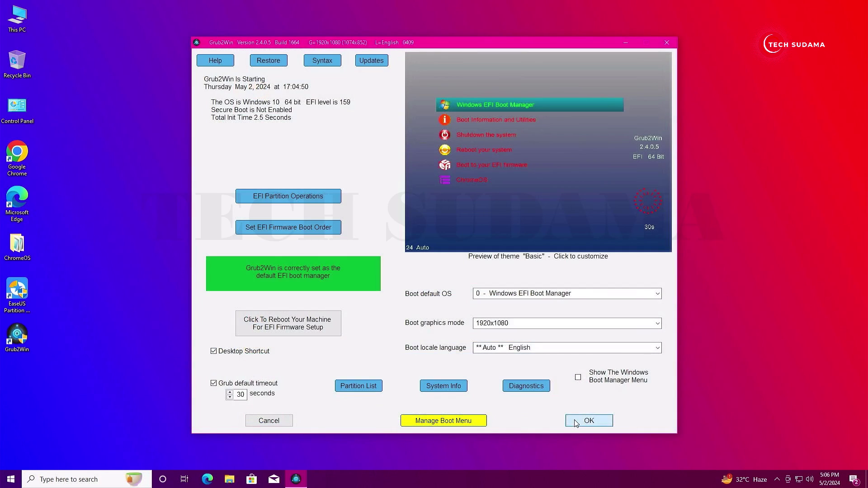
click(576, 421)
click(435, 406)
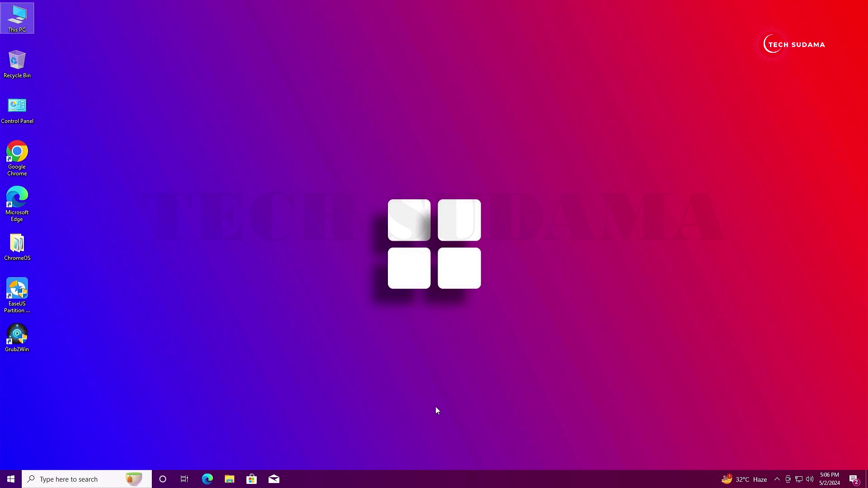
click(11, 477)
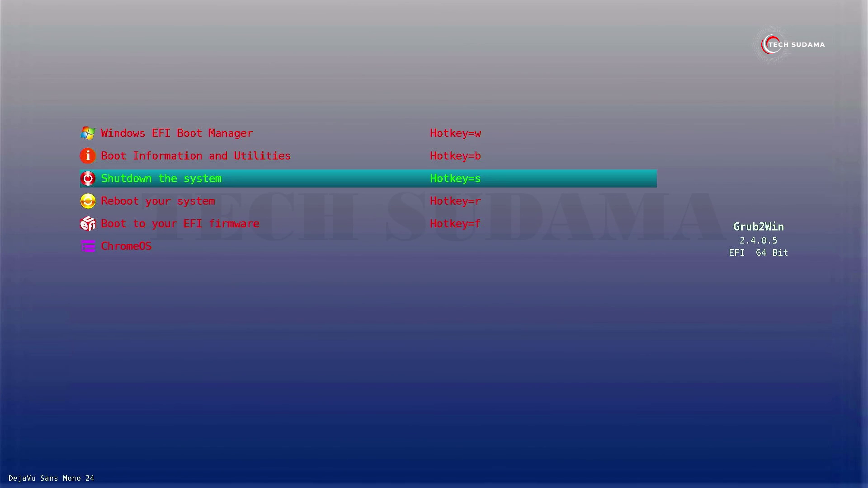
Boot the ChromeOS entry from the GRUB menu and start its Brunch option
key(Down)
key(Down)
key(Down)
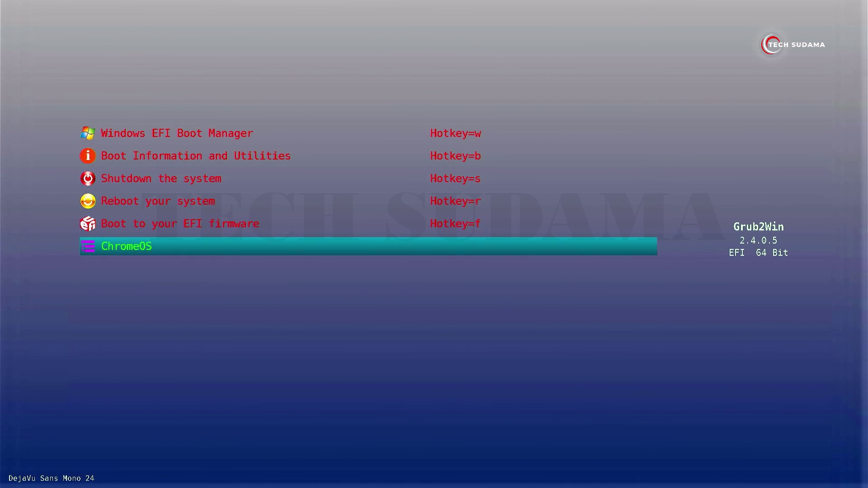
key(Return)
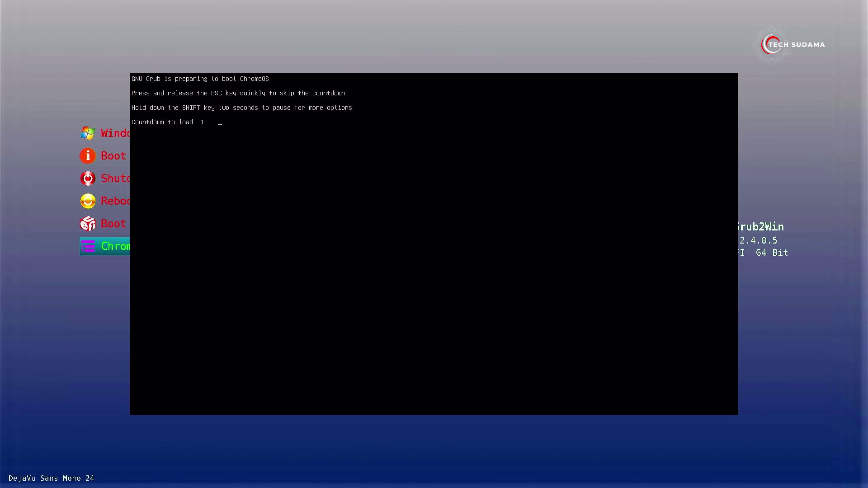
key(Return)
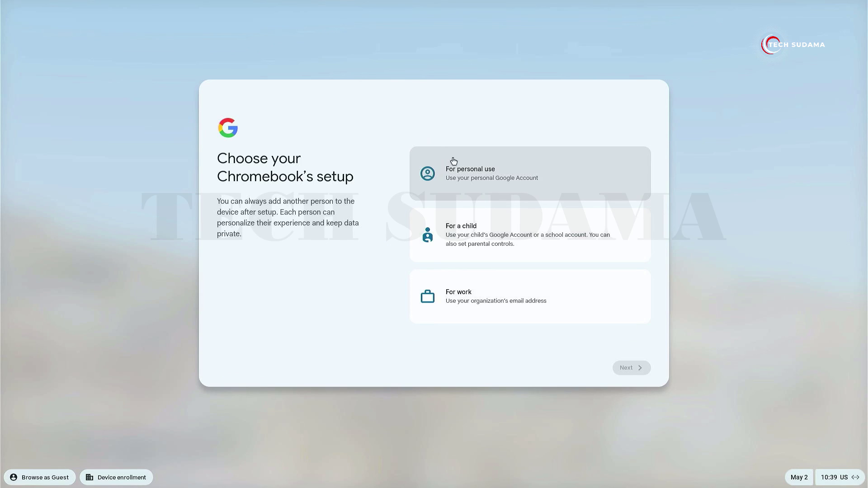
Choose personal use setup, then accept the terms and sync settings
click(468, 170)
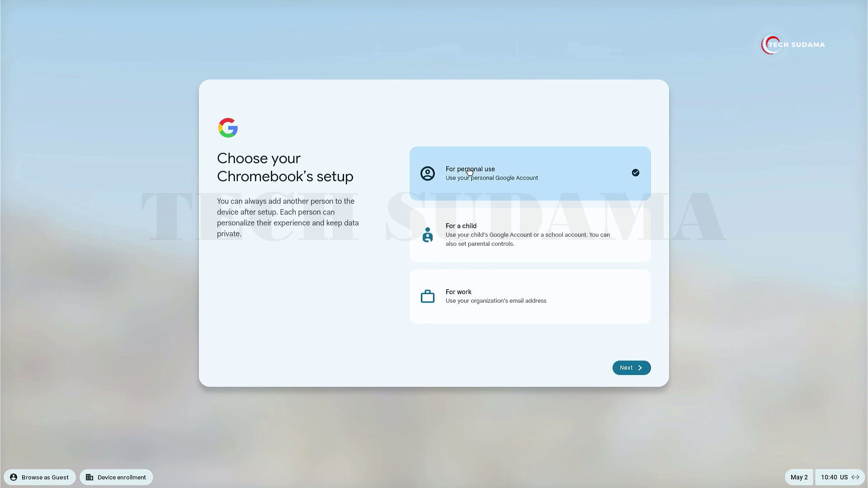
click(630, 368)
click(629, 369)
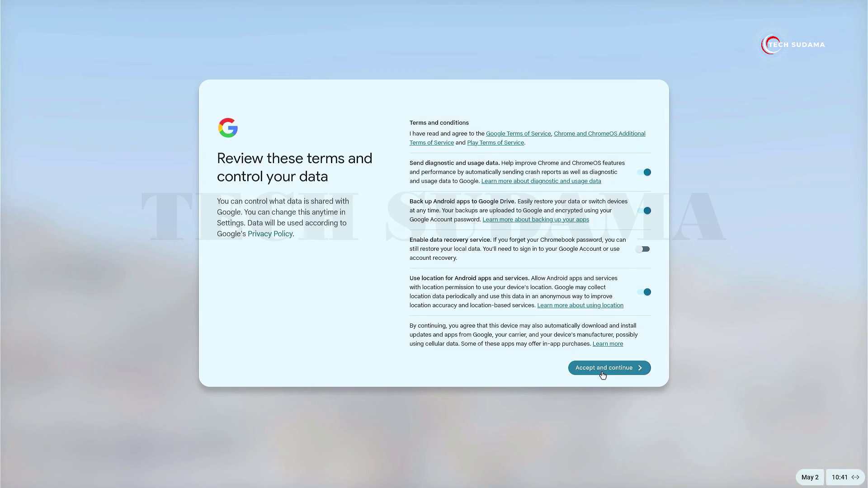
click(603, 368)
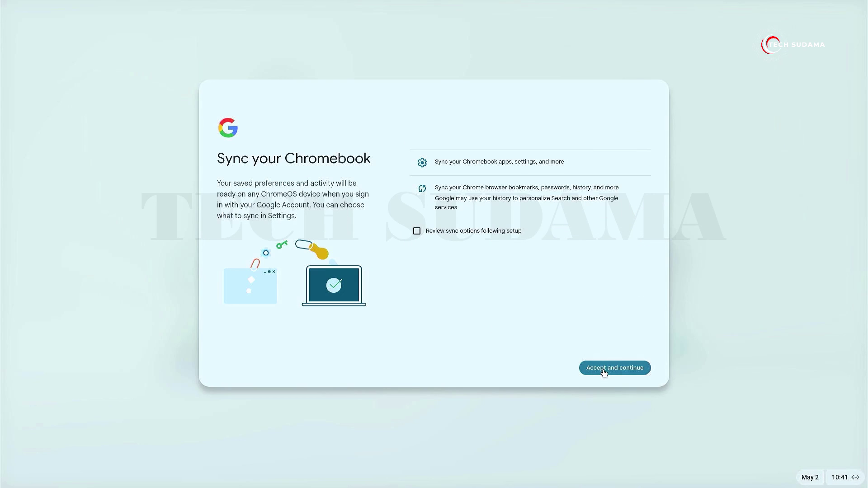
click(604, 370)
Keep default display size and Auto theme, close Explore, and show all apps in the launcher
click(624, 370)
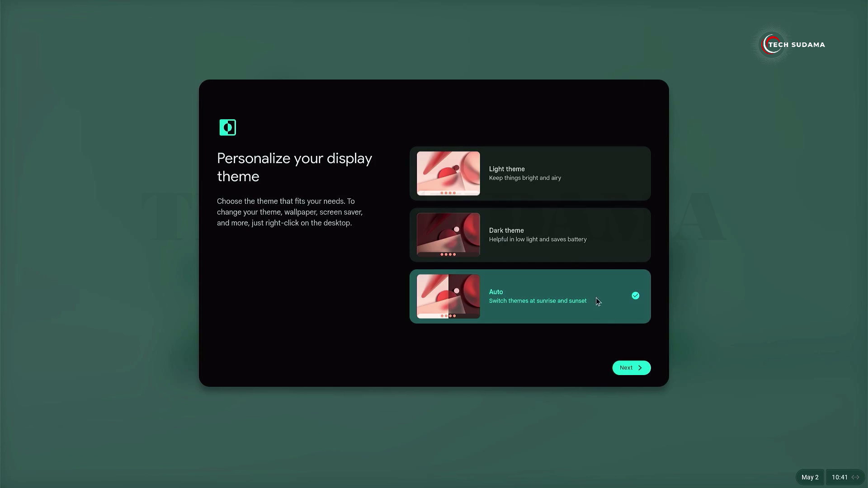
click(632, 368)
click(635, 368)
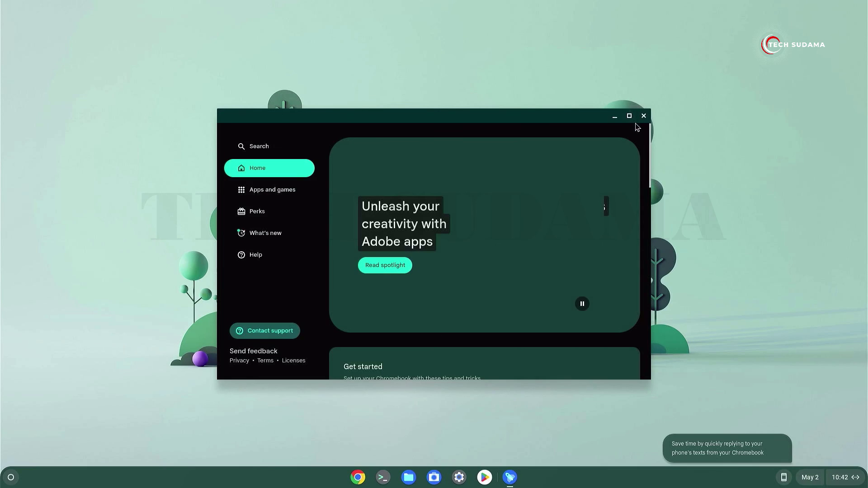
click(644, 116)
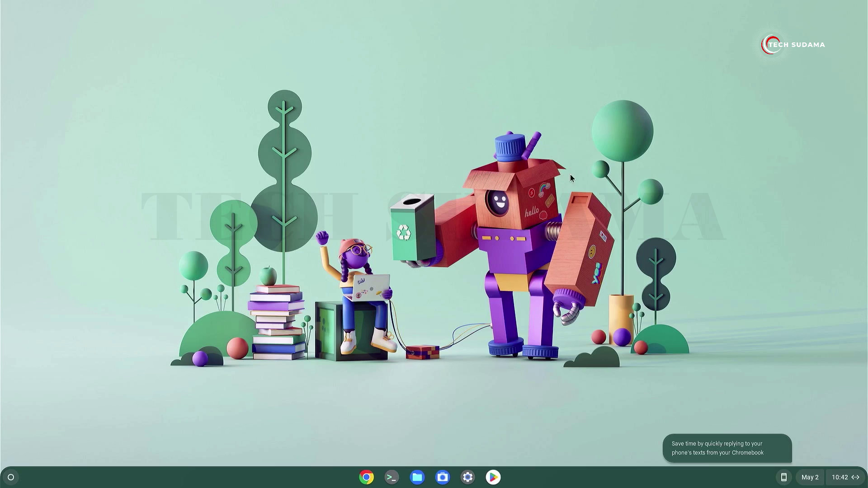
click(12, 482)
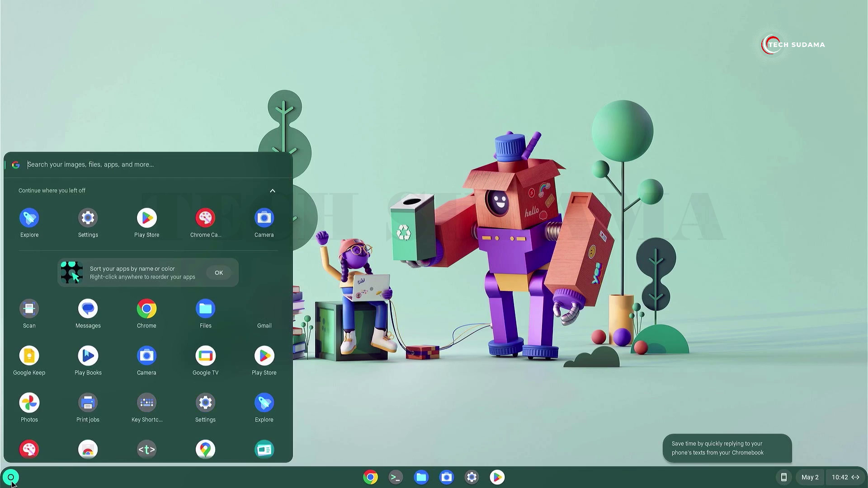